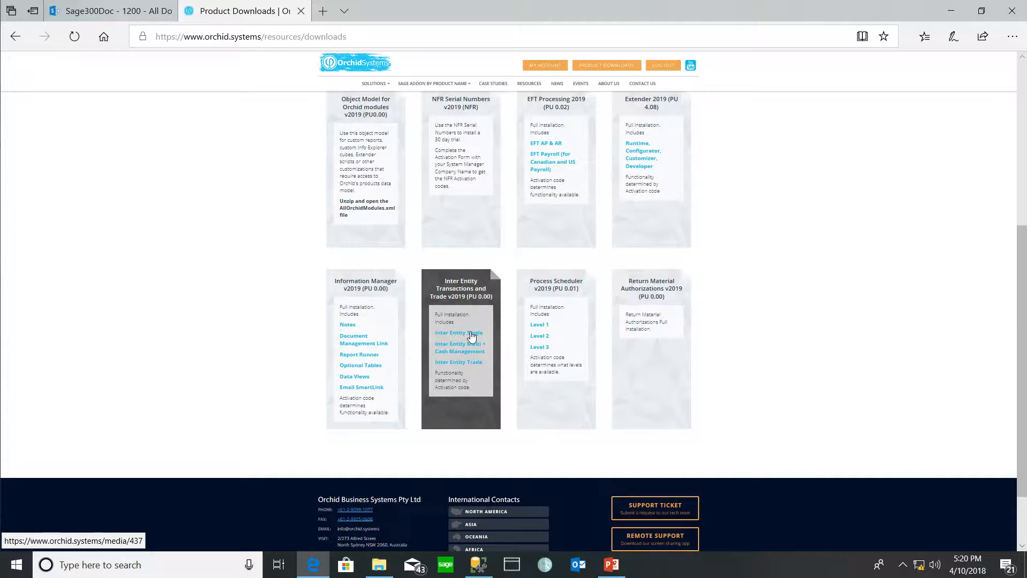
Activate the Inter Entity Transactions 6.6A application for the sample company through Data Activation in Administrative Services
click(379, 564)
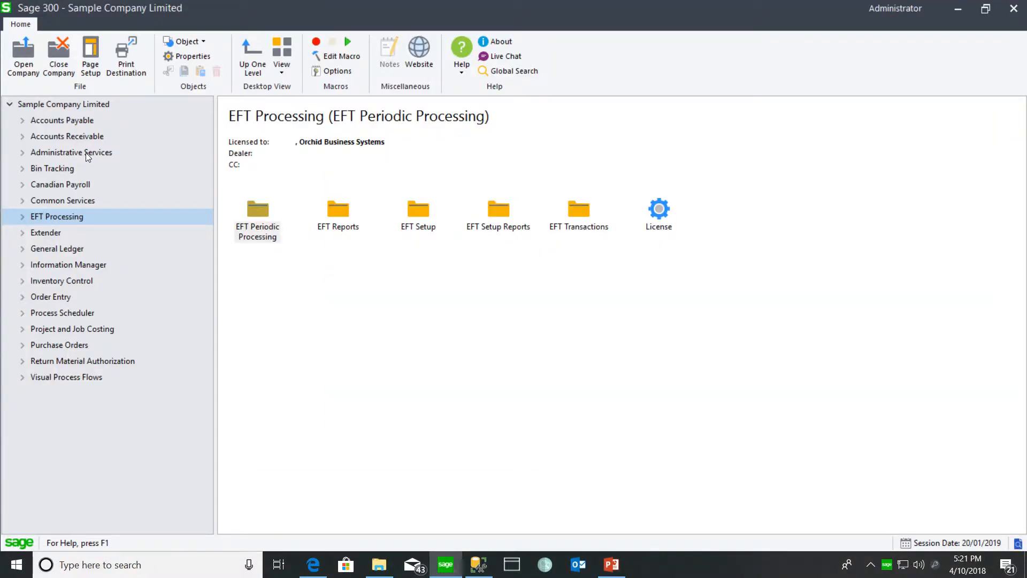
click(85, 153)
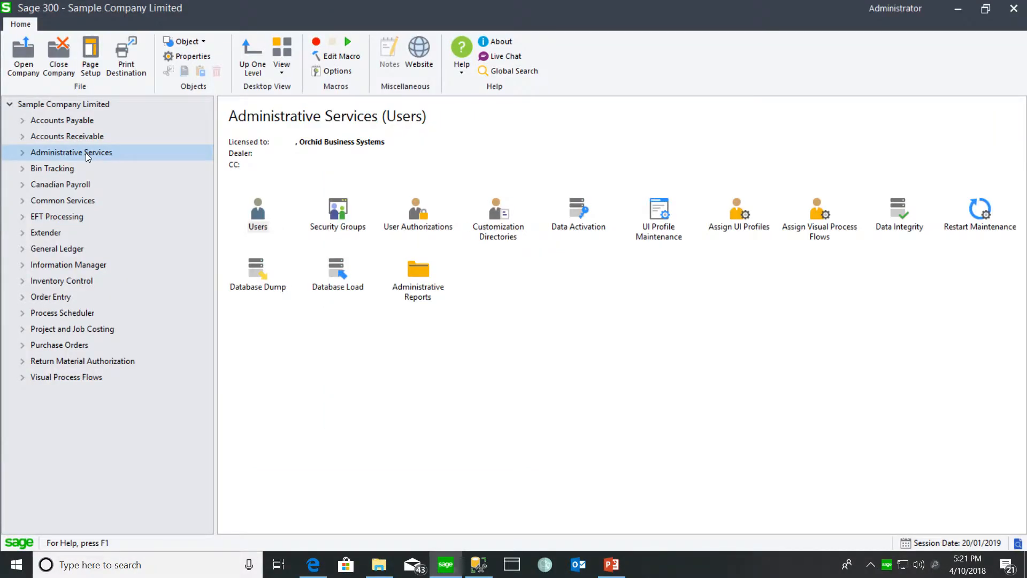
double_click(583, 206)
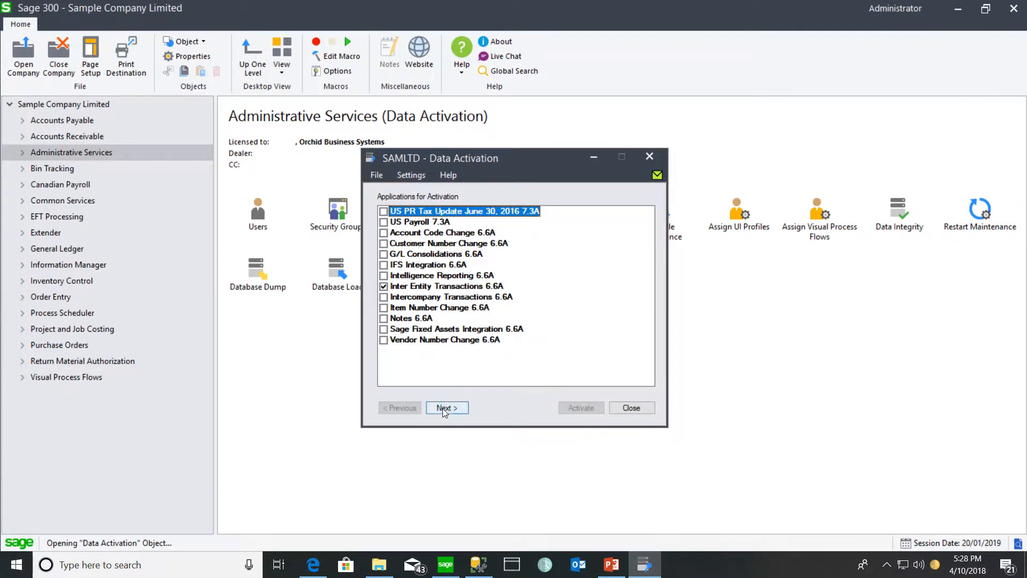
click(450, 408)
click(569, 409)
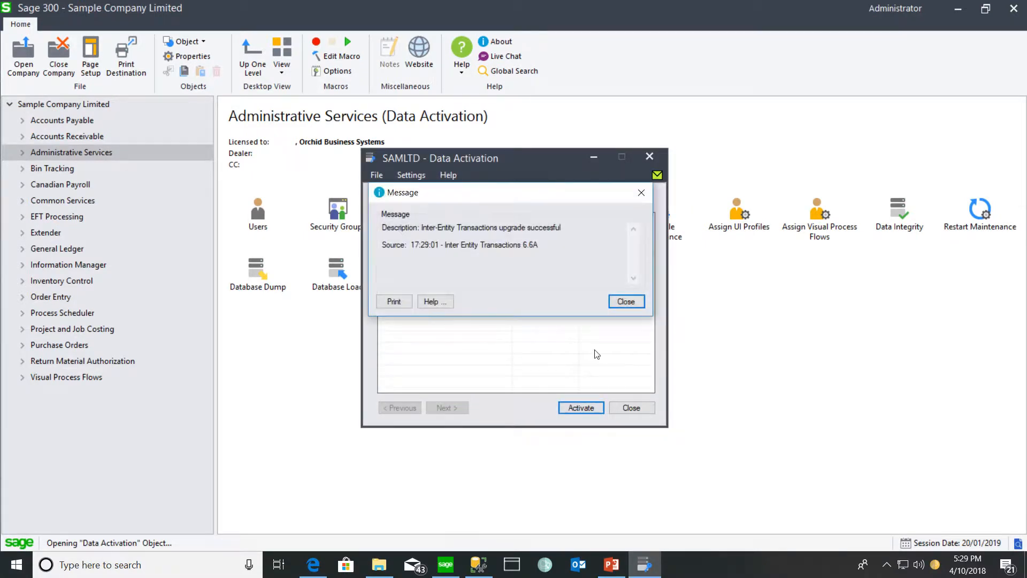
click(621, 299)
click(631, 407)
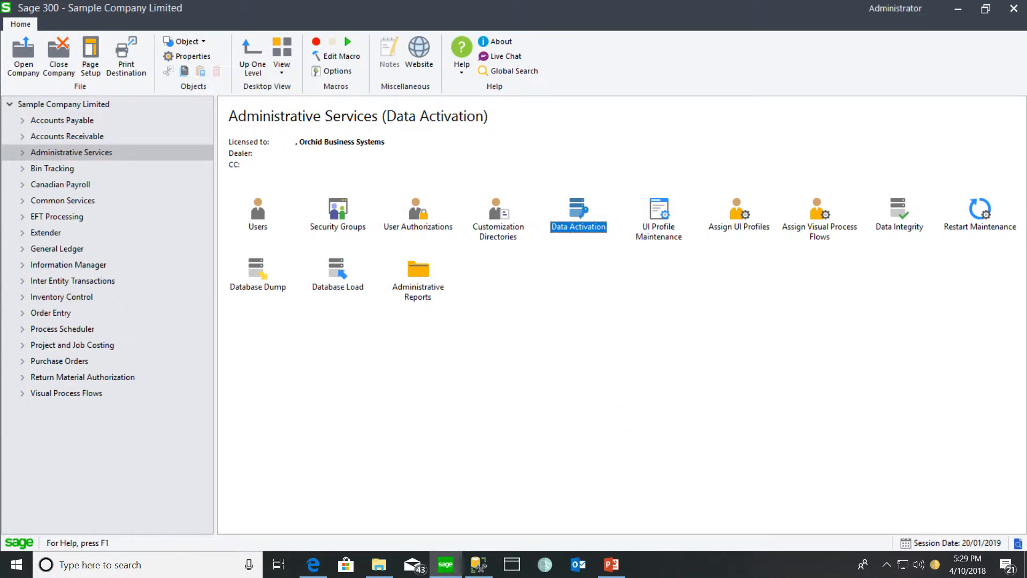
Assign the I/Y Transactions Cash Management, Loan Account Entries and Triggers process flows to the ADMIN user, and expand Visual Process Flows
double_click(819, 214)
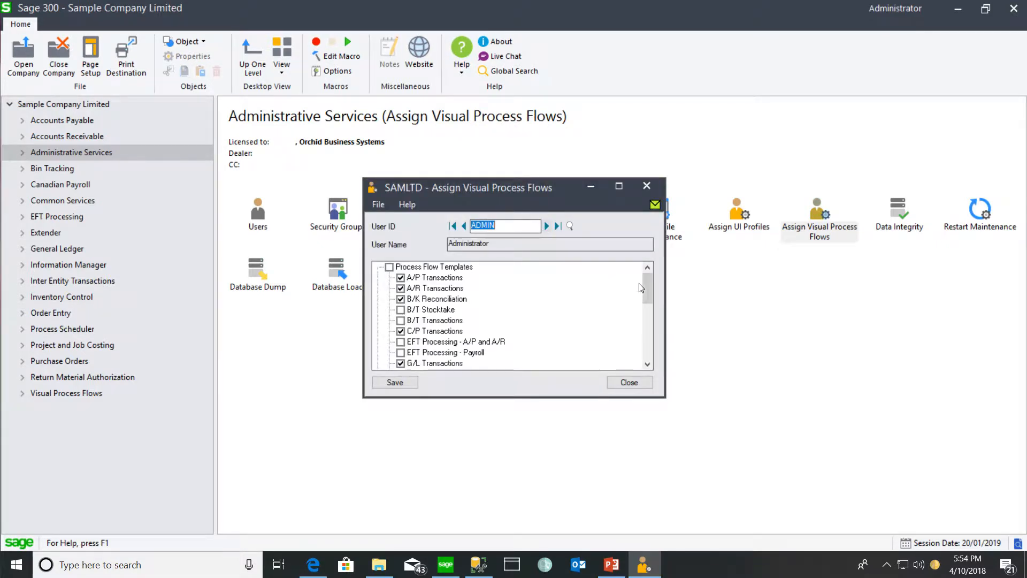
drag(647, 289, 648, 341)
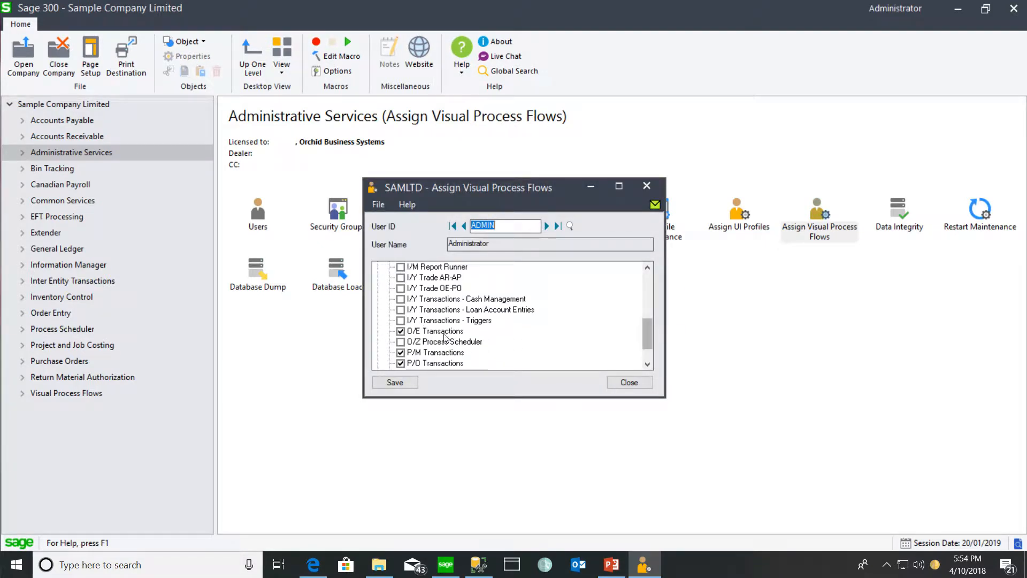
click(400, 299)
click(400, 309)
click(400, 320)
click(627, 383)
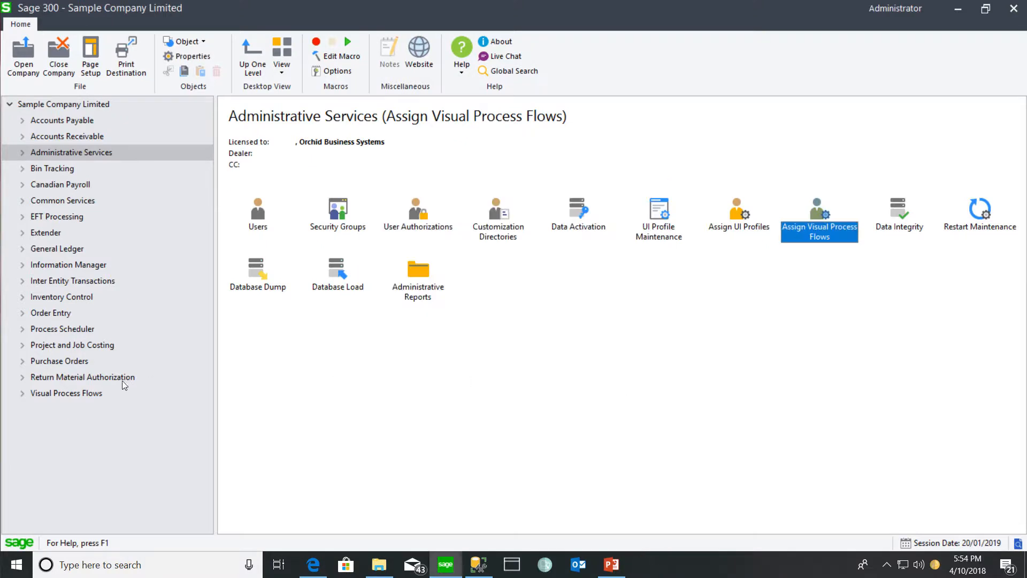
click(22, 394)
click(97, 460)
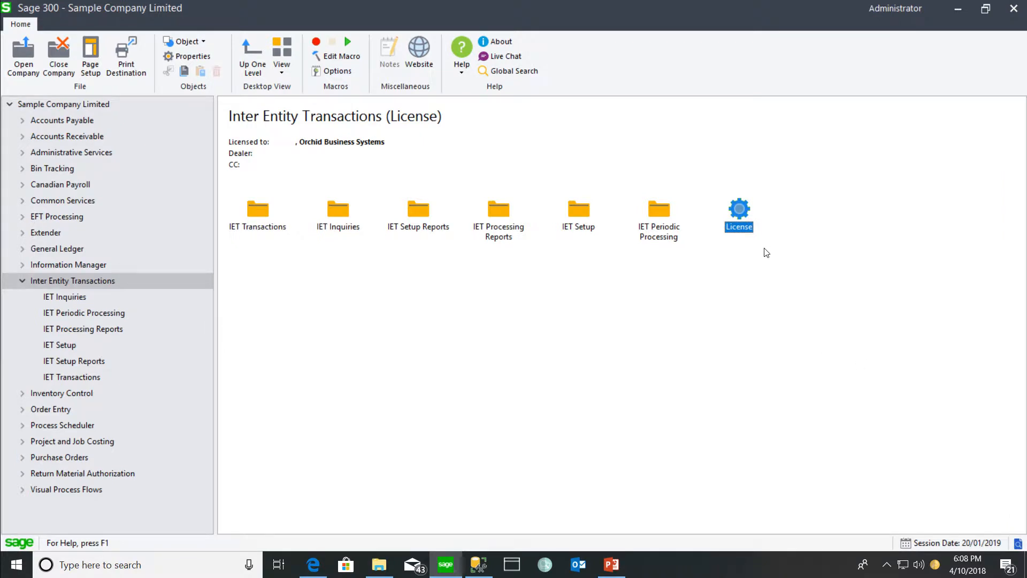
View the Inter Entity Transactions license details, and open the IET Setup folder
double_click(736, 210)
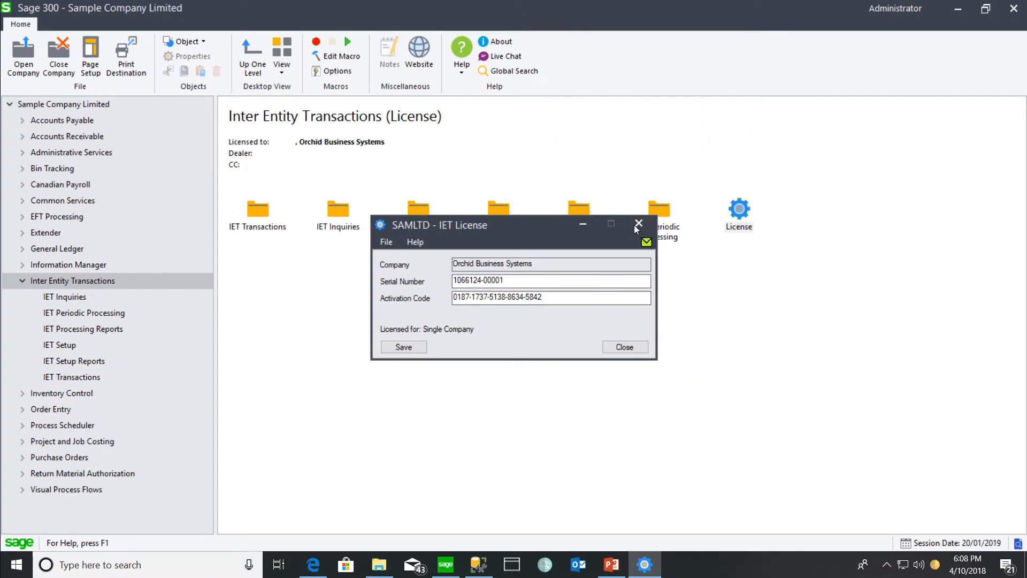
click(636, 228)
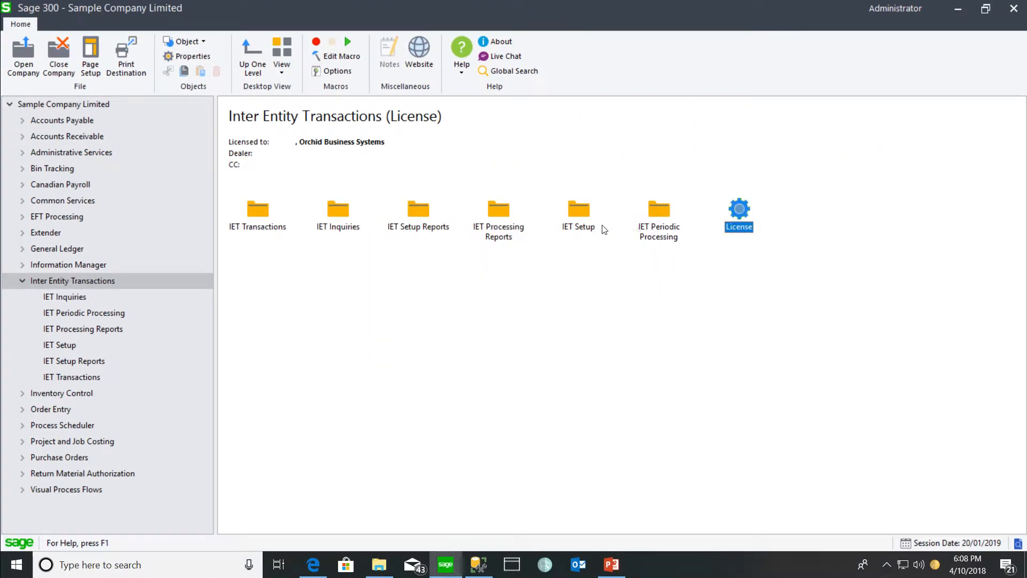
double_click(574, 211)
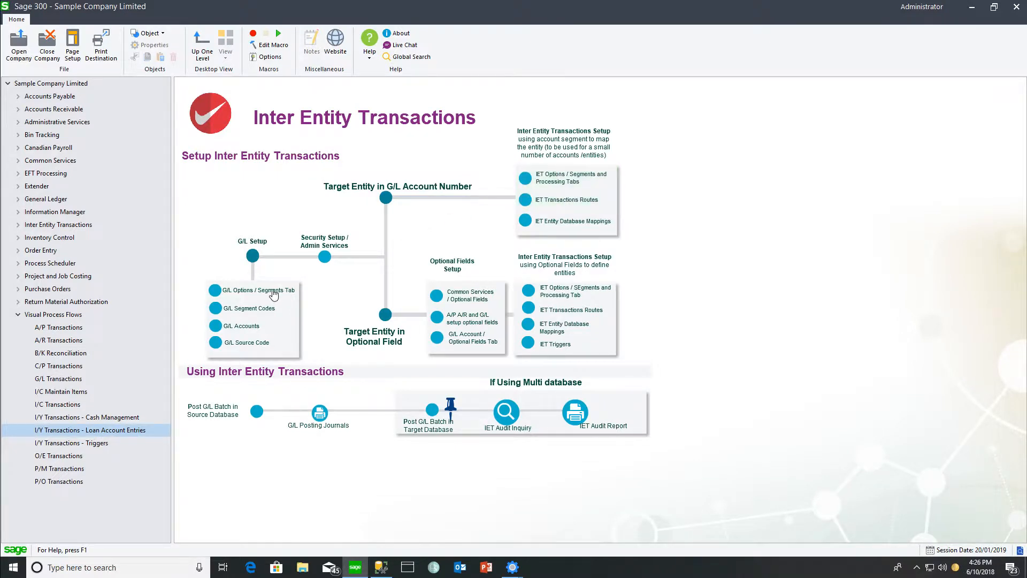
Review the account segments defined in G/L Options and the segment codes with closing accounts for the Entity segment
click(272, 291)
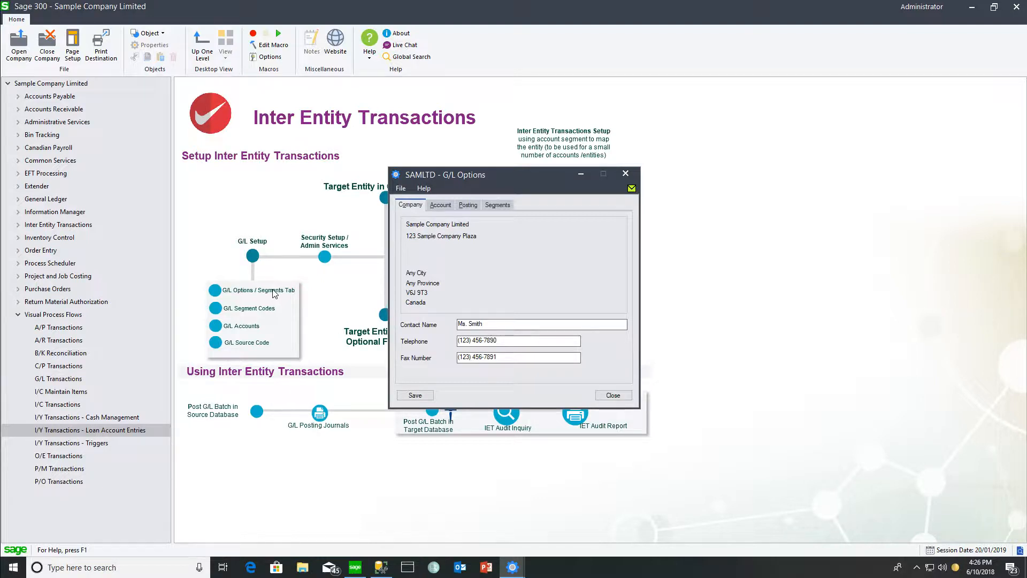
click(500, 206)
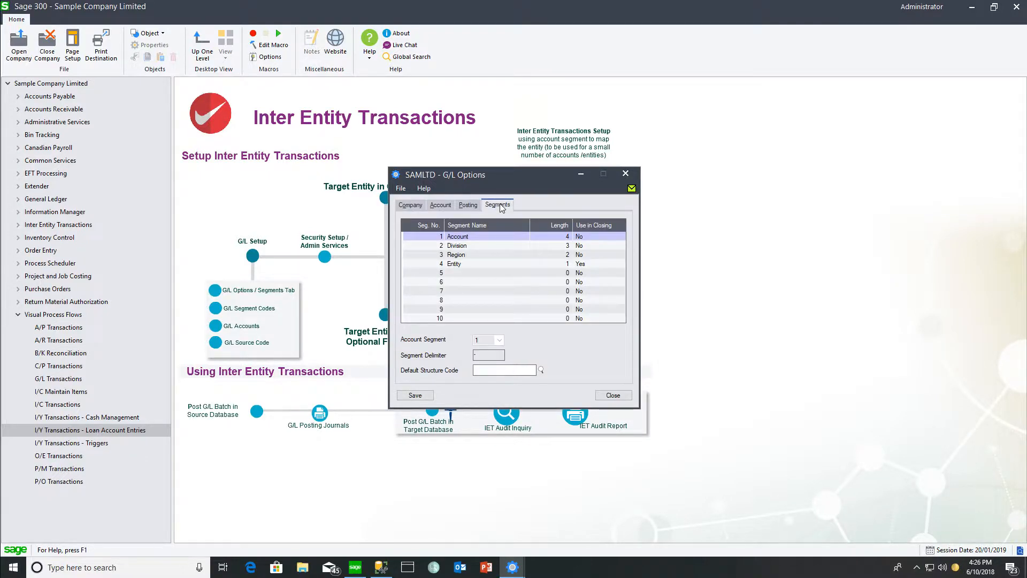
click(462, 269)
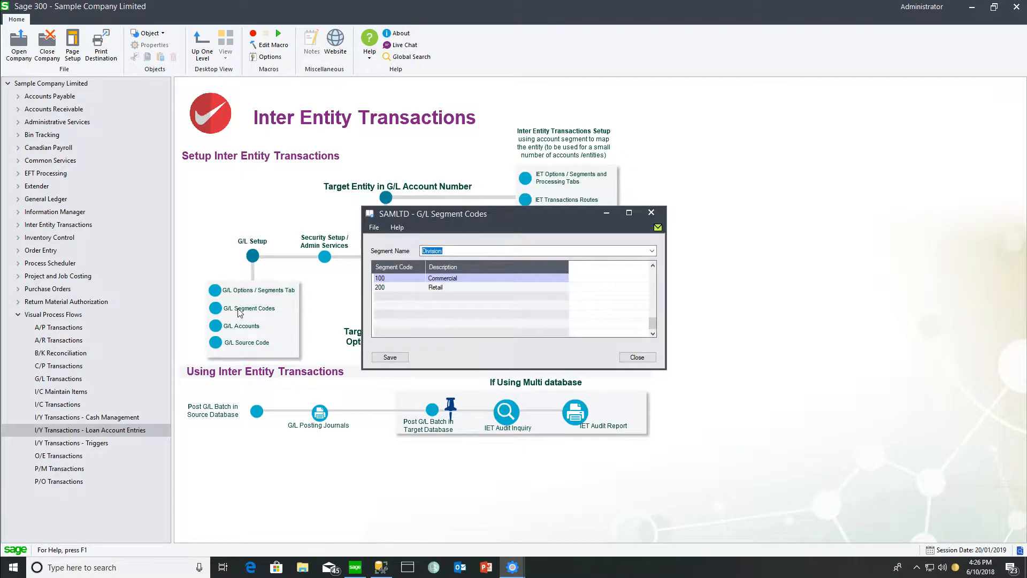
click(651, 250)
click(640, 274)
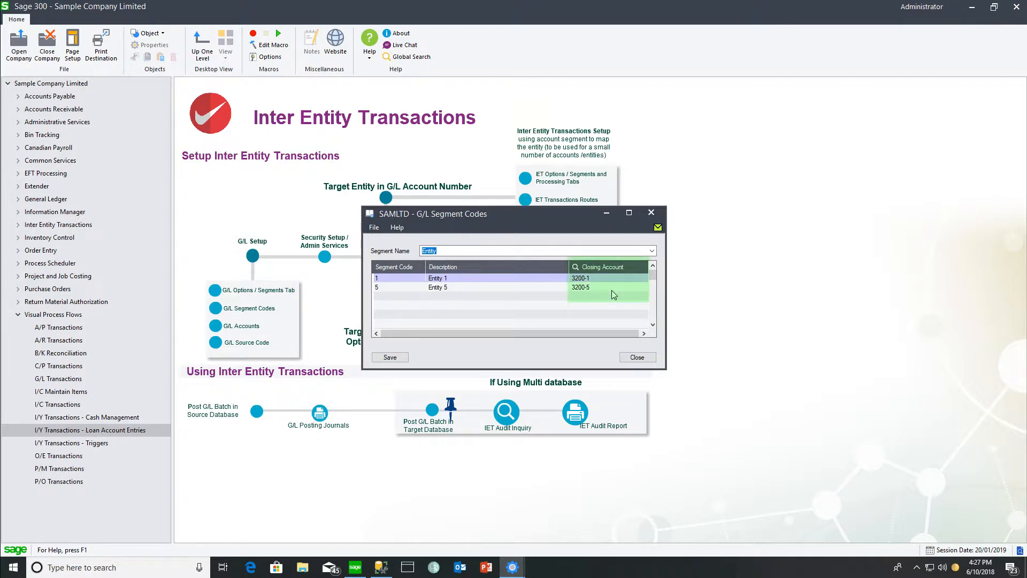
key(Escape)
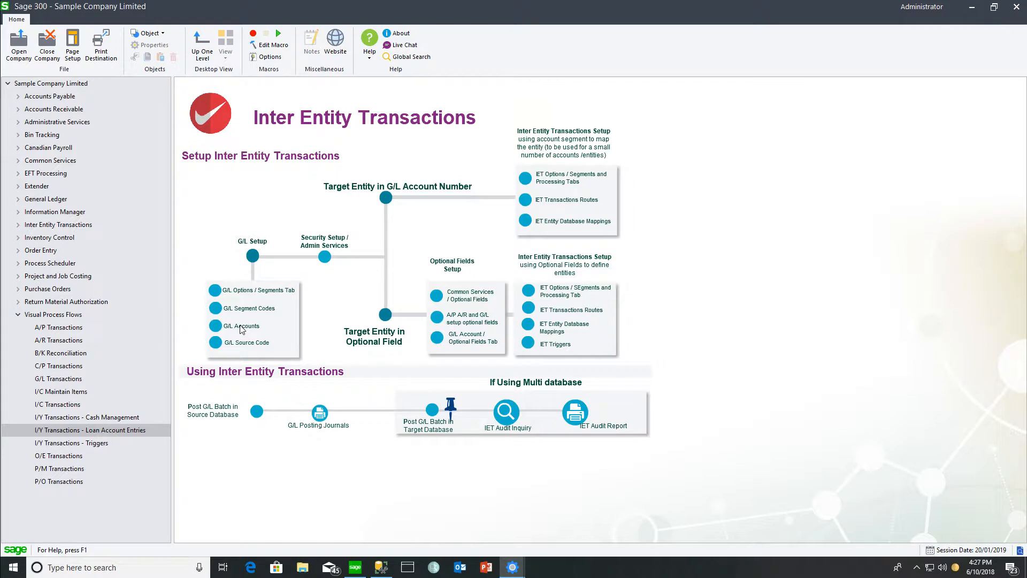
Look up G/L account 6000-1 and browse the accounts that use the ACCENT structure code
click(241, 328)
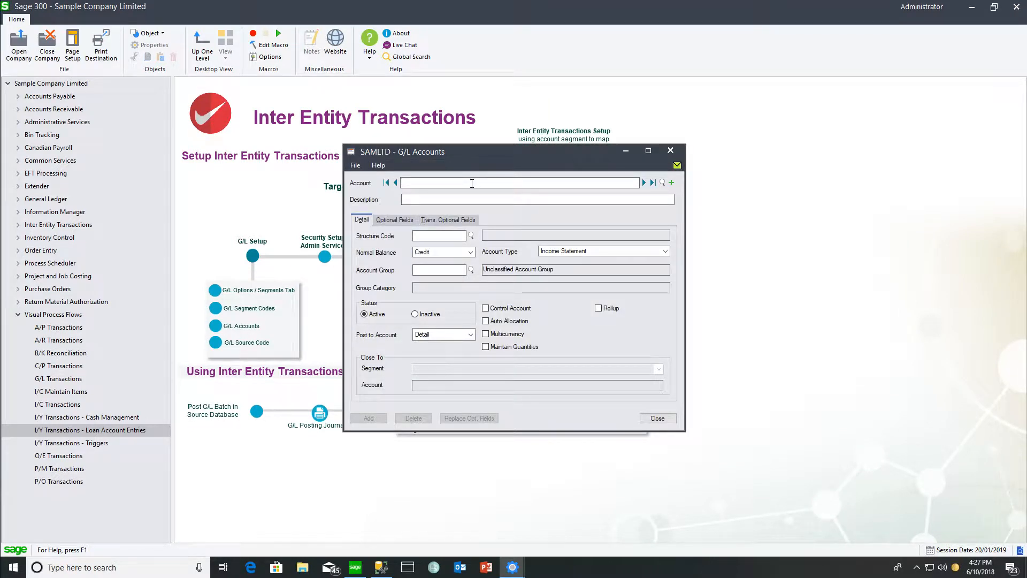
text(6000-1)
key(Tab)
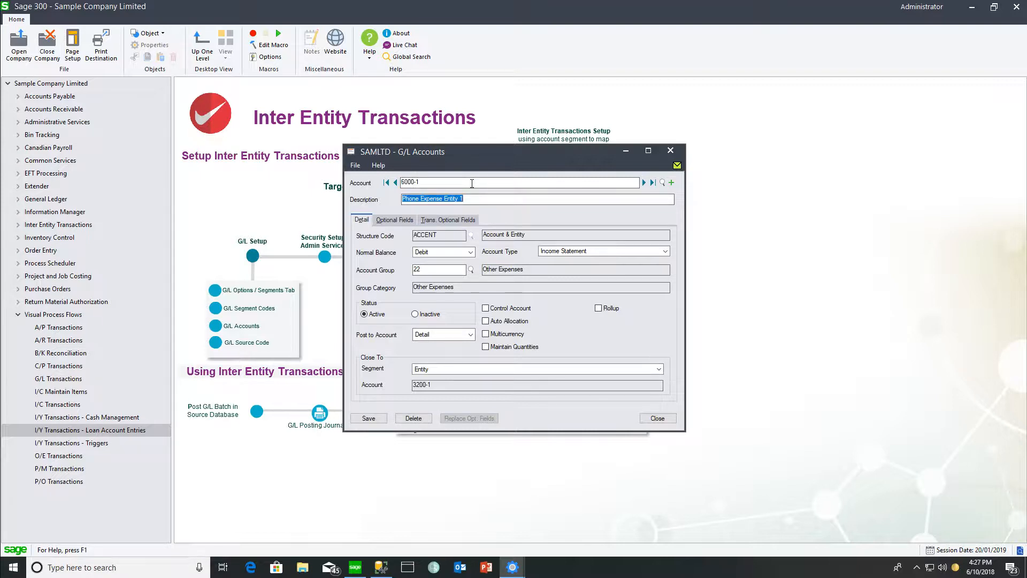
key(F5)
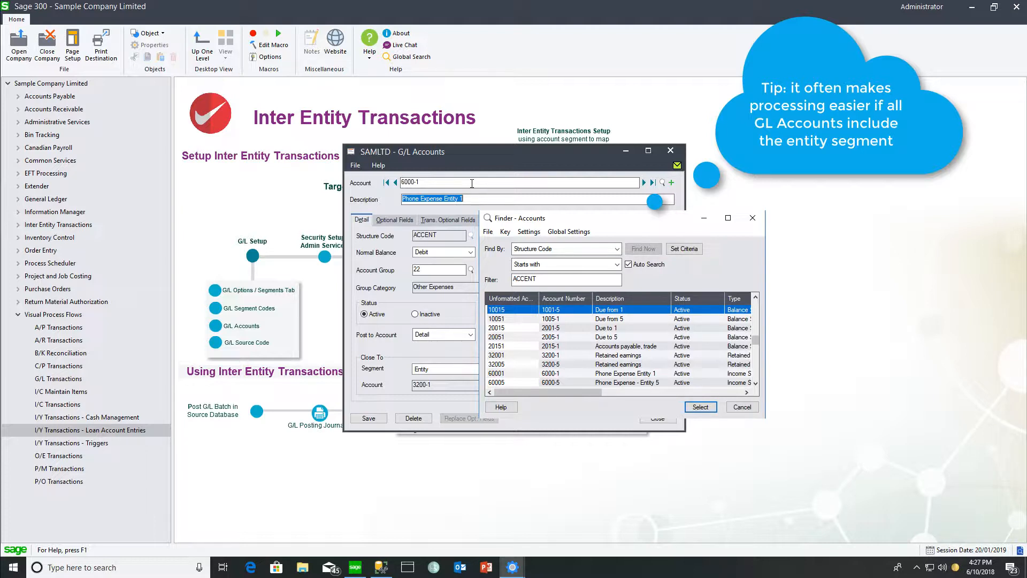
key(Escape)
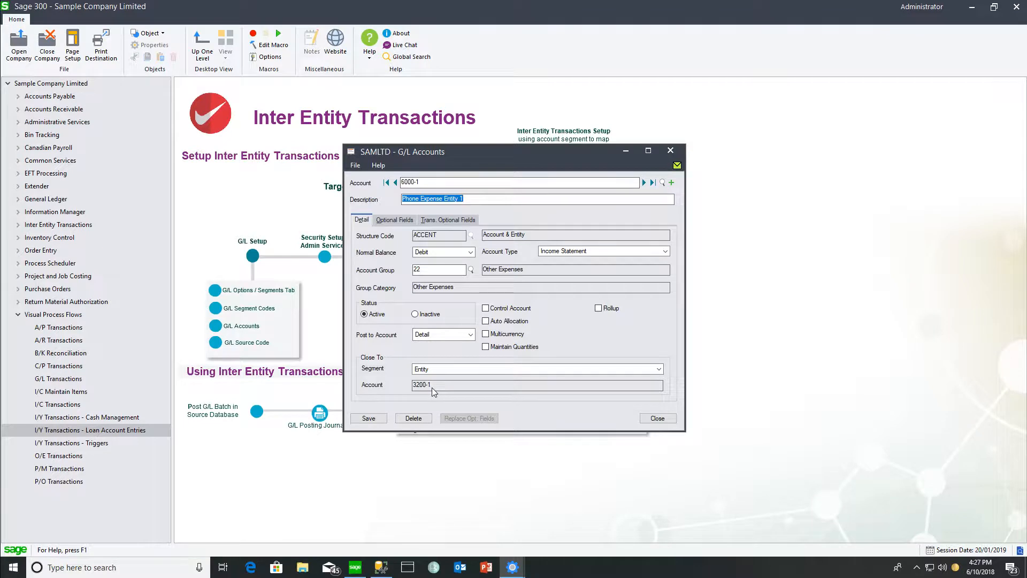
Look up the phone expense account for entity 5, 6000-5
click(423, 183)
text(5)
key(Tab)
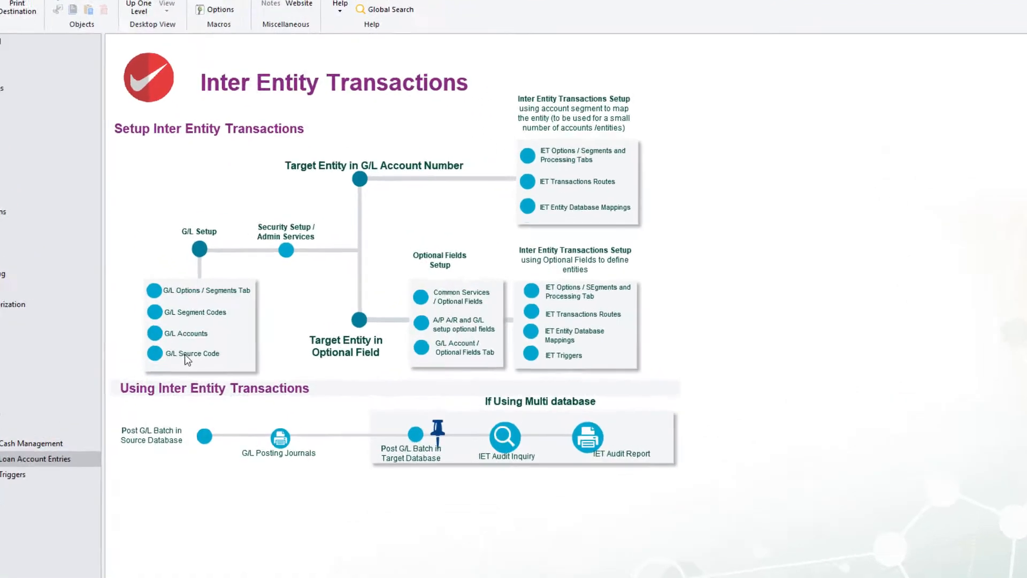
Look up the G/L source codes whose source type contains IY
click(241, 346)
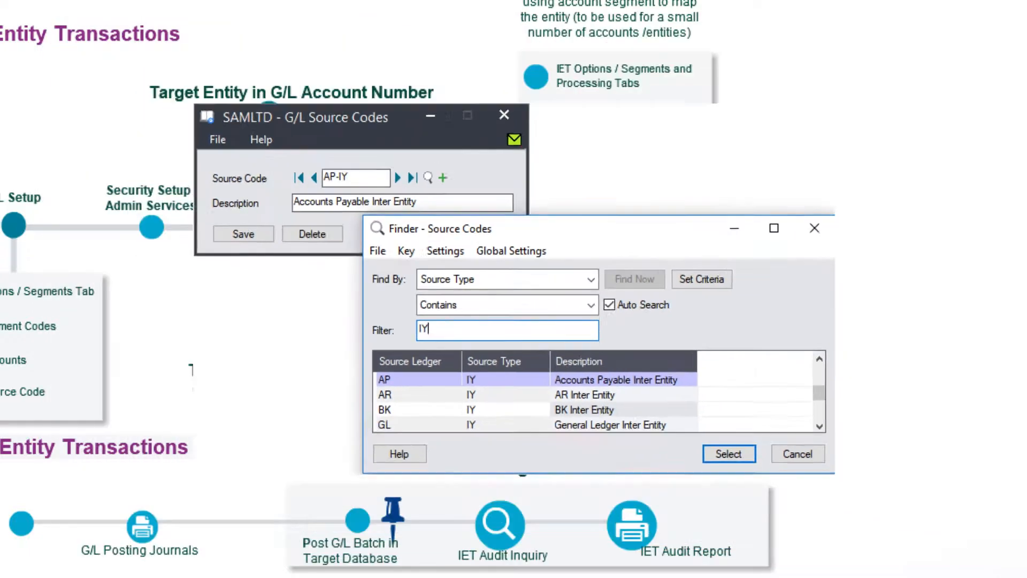
double_click(321, 490)
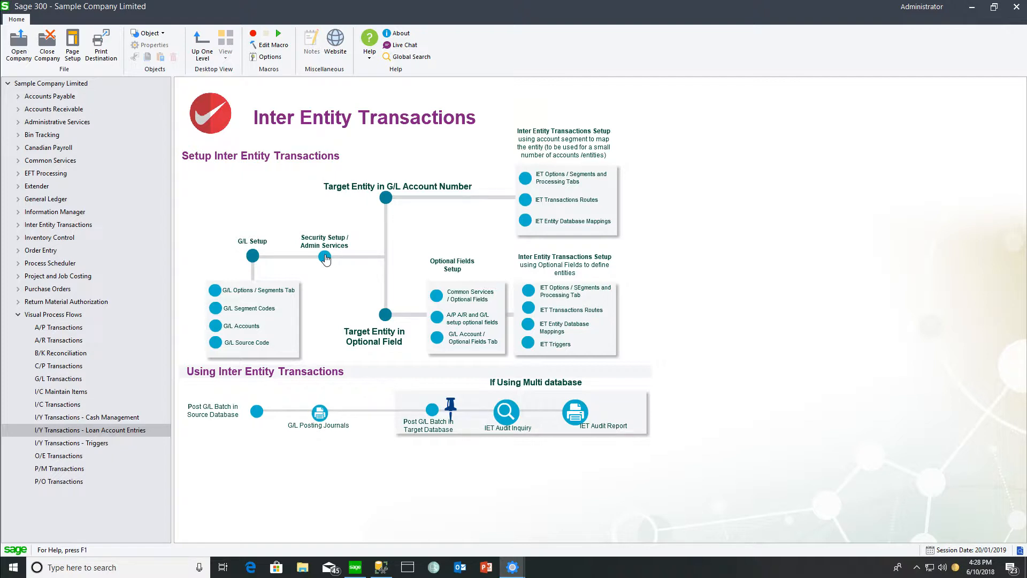
Examine the security access rights available in Security Groups for the Inter Entity Transactions 6.6A application
click(325, 257)
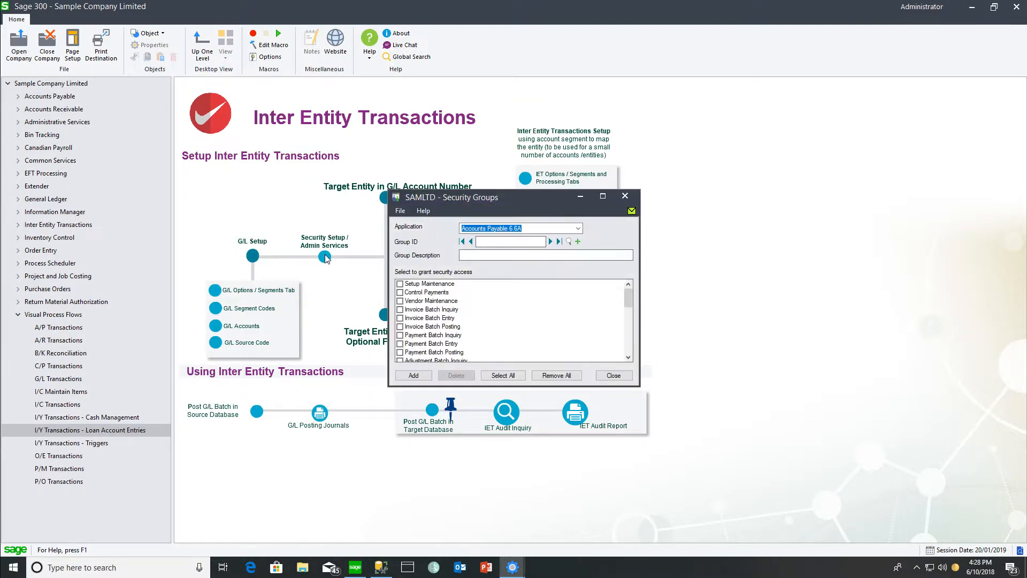
click(577, 228)
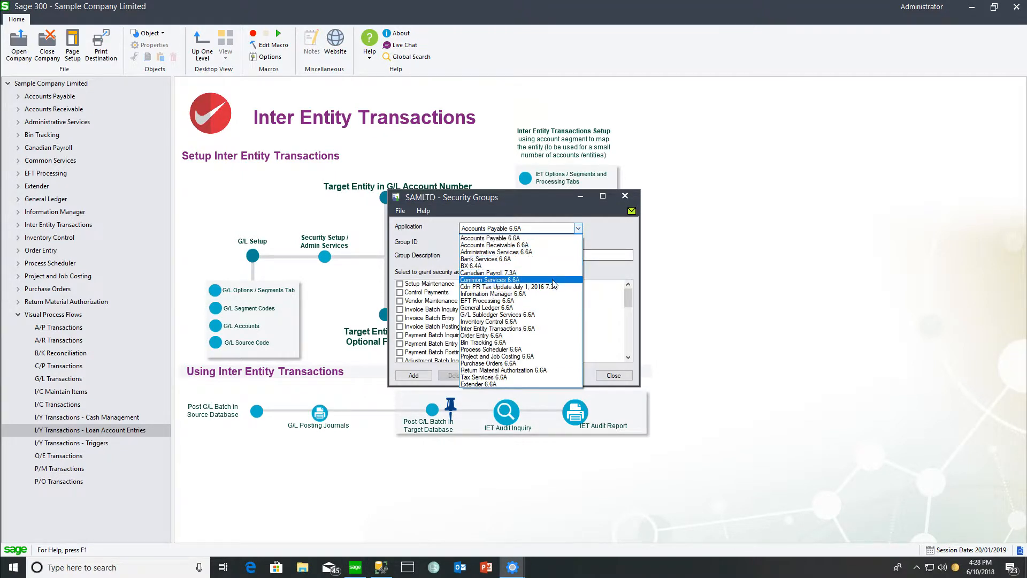
click(539, 328)
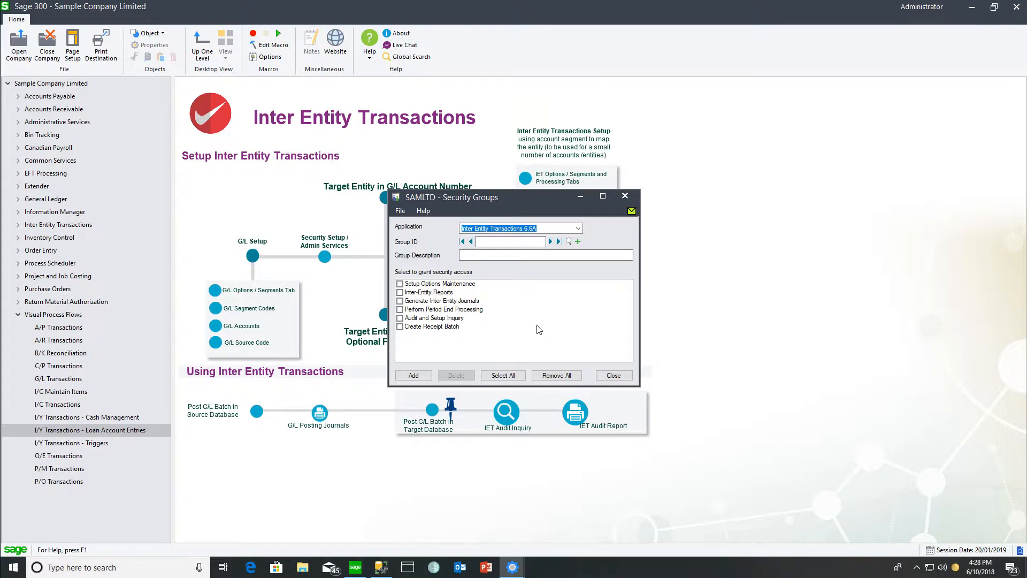
click(580, 198)
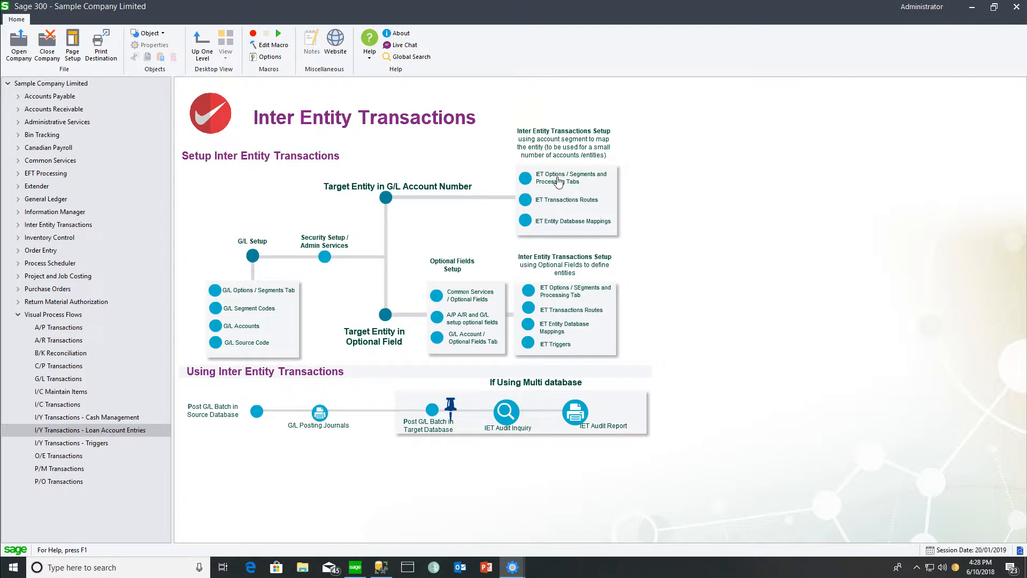
Enable Use Segment 4 (Entity) in the Inter Entity Options and set its default segment code to 1 (Entity 1)
click(558, 179)
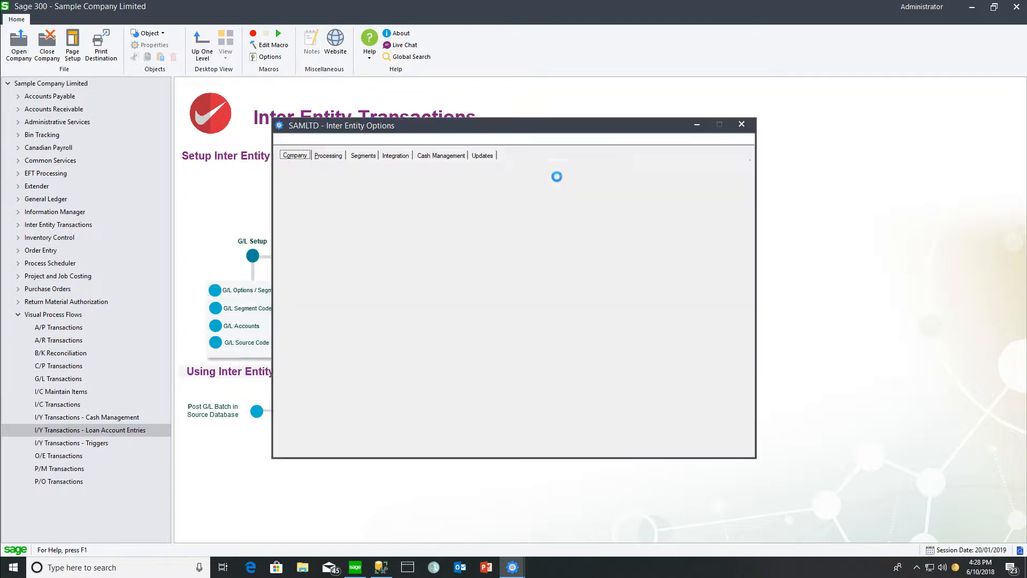
click(367, 155)
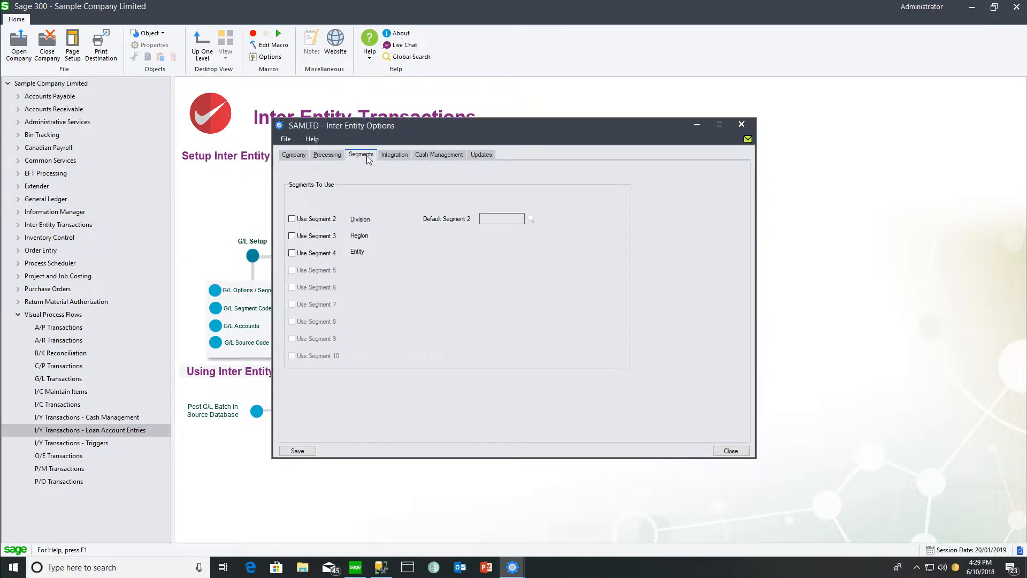
click(292, 255)
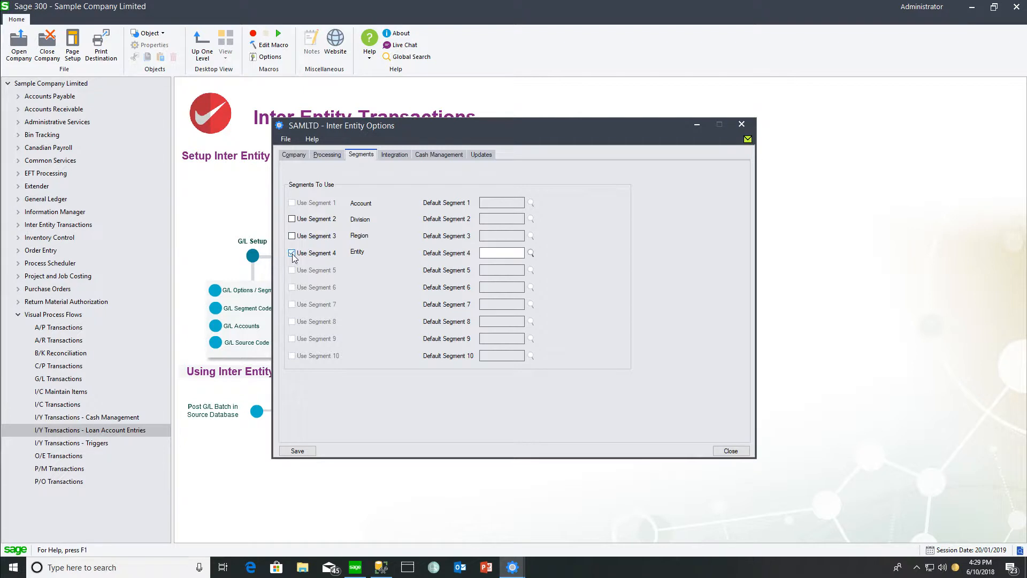
click(531, 253)
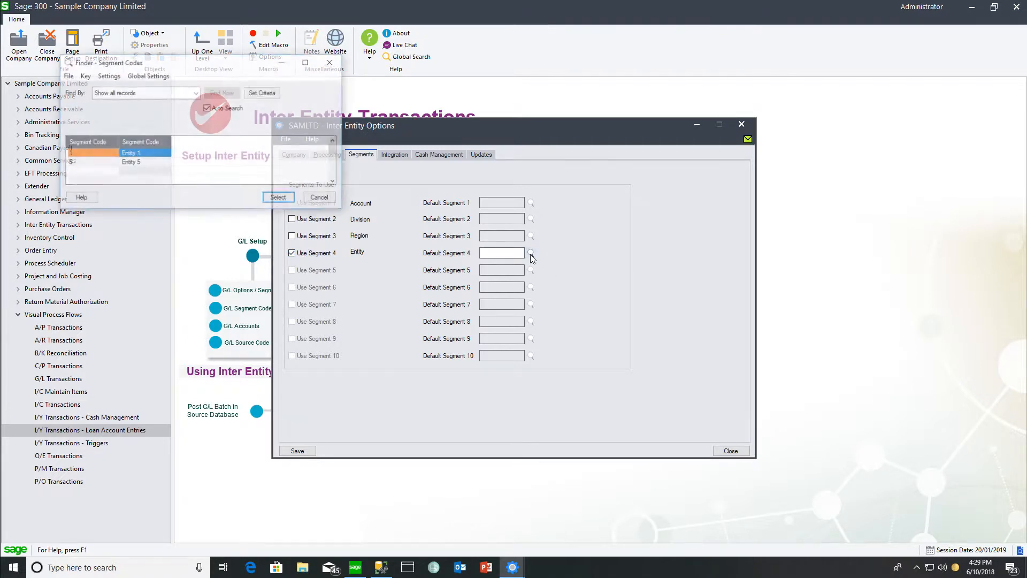
click(279, 200)
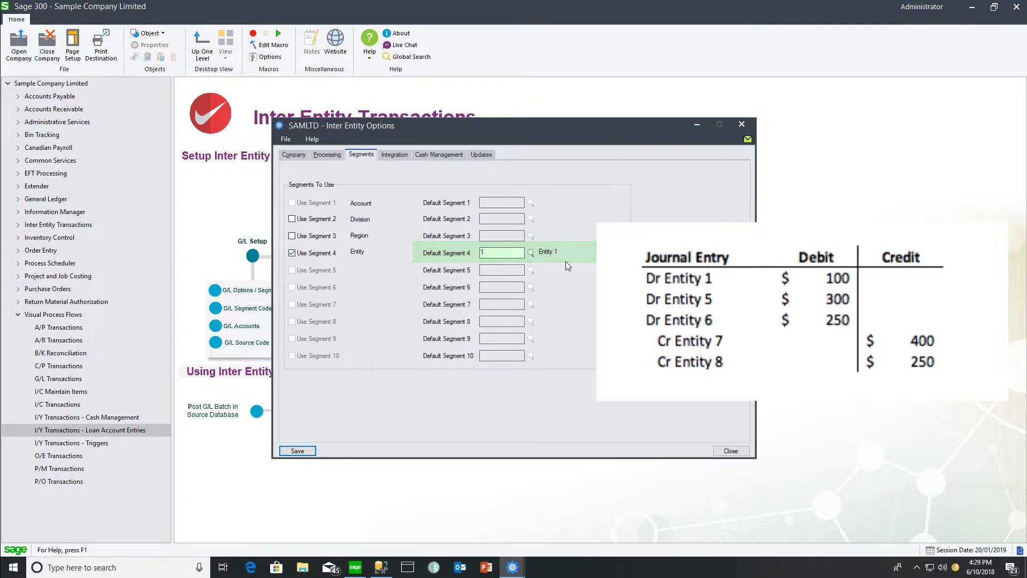
Enable Use Inter Entity Transactions in the processing options and open the IET Source Type for editing
click(326, 155)
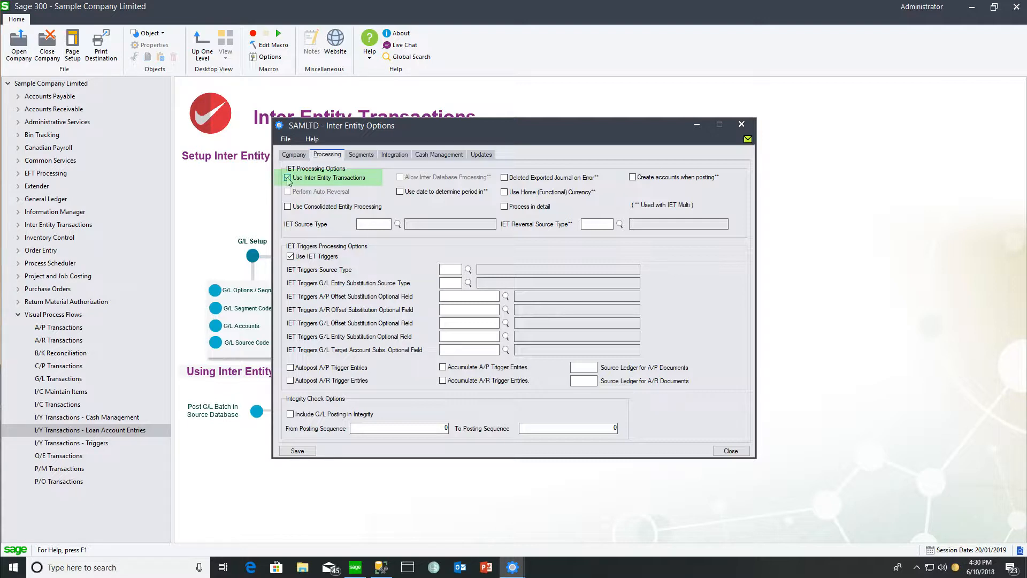
click(288, 178)
click(362, 223)
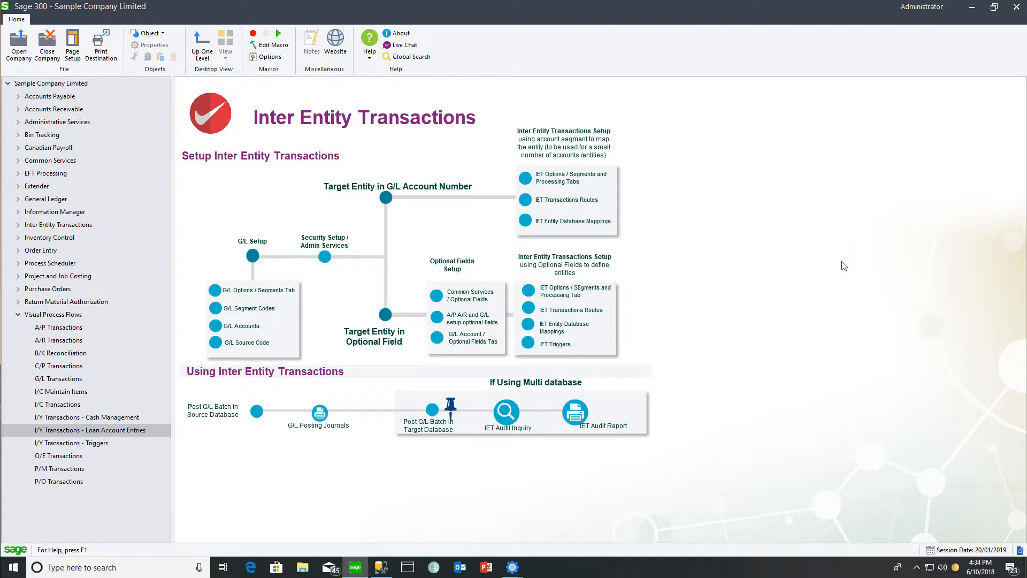
Create an IET transaction route from entity 1 to entity 5 with the description "Entity 1 & 5"
click(553, 206)
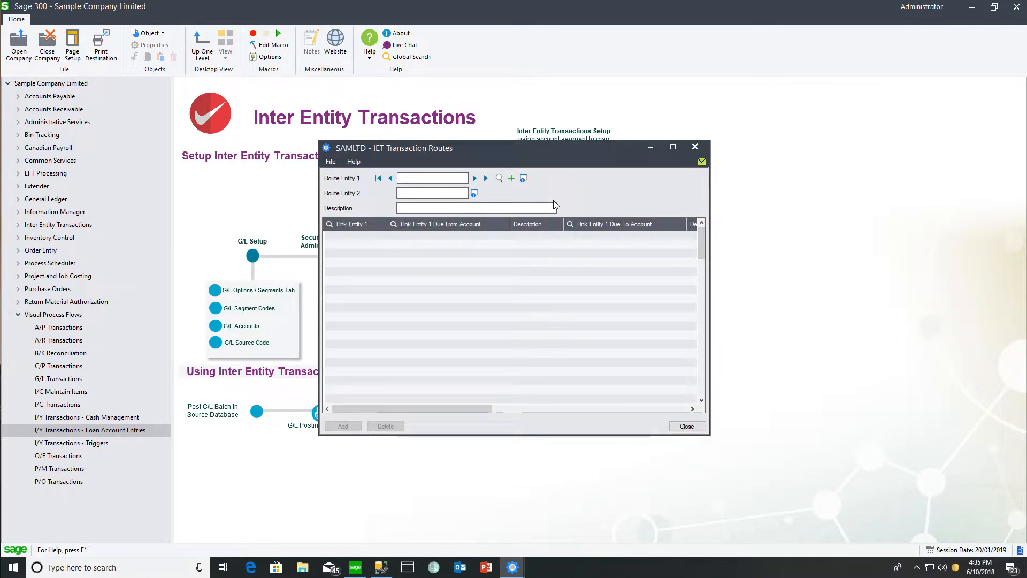
text(1)
key(Tab)
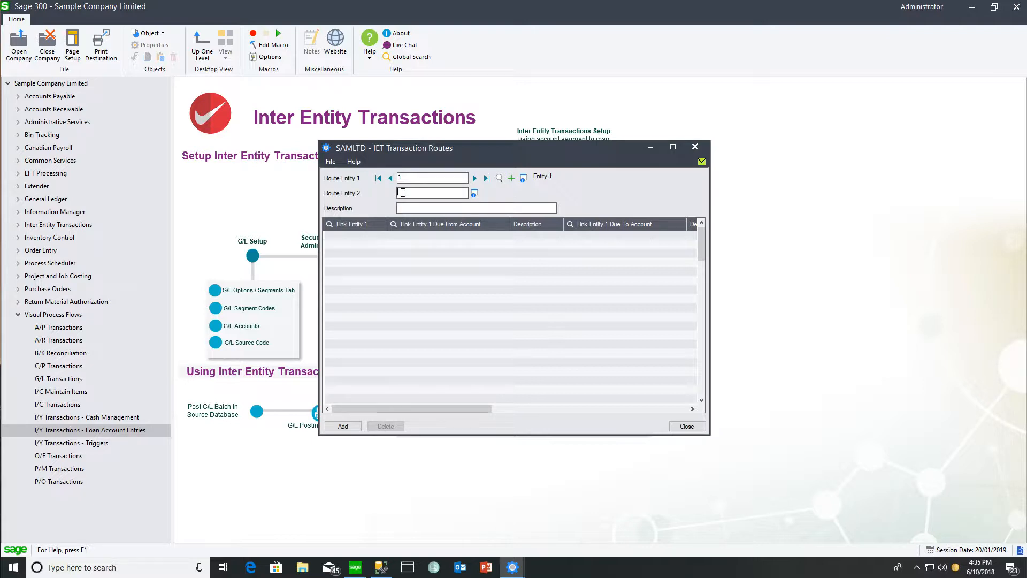
text(5)
key(Tab)
text(Entit)
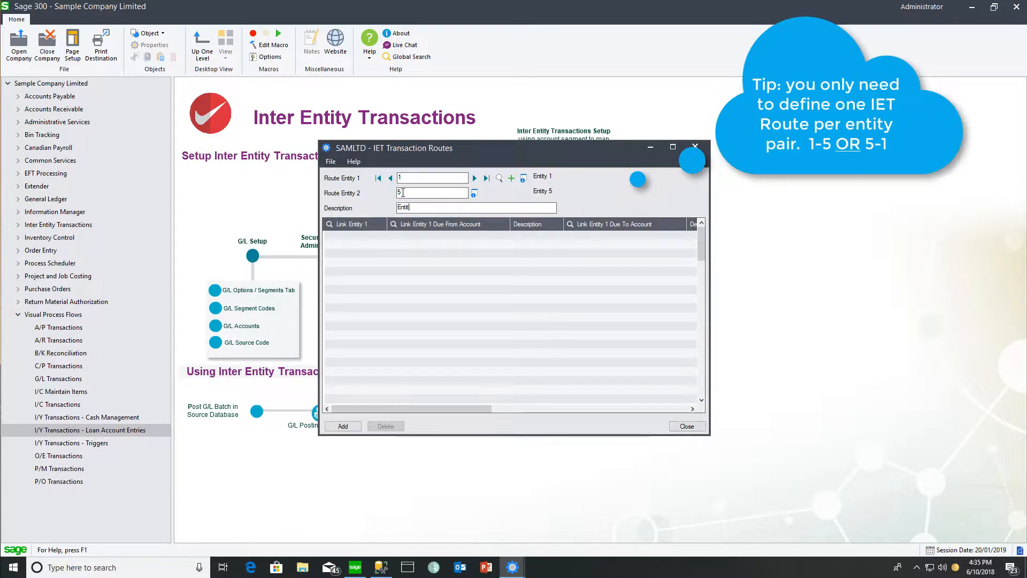
text(y 1 & 5)
key(Tab)
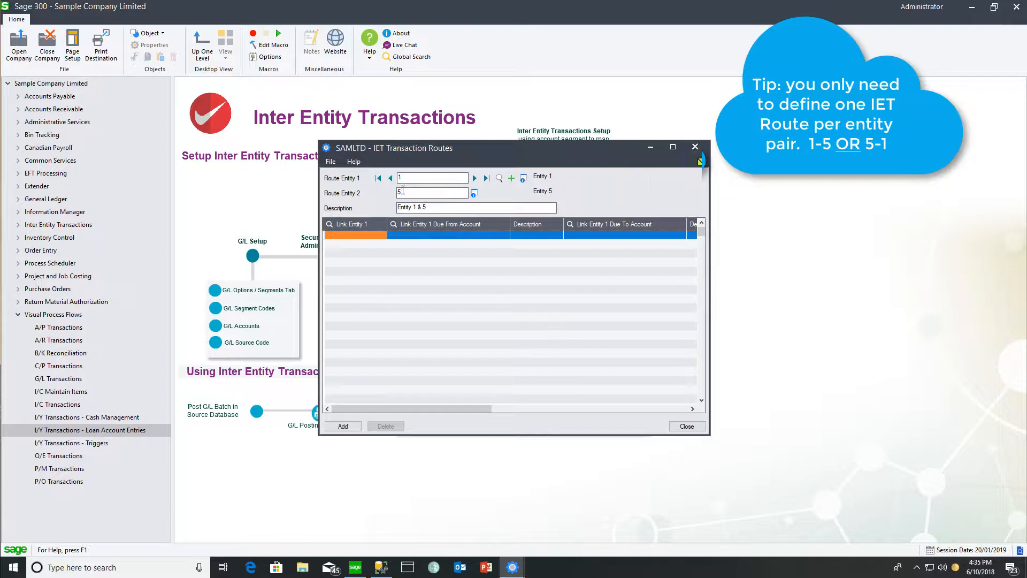
click(404, 178)
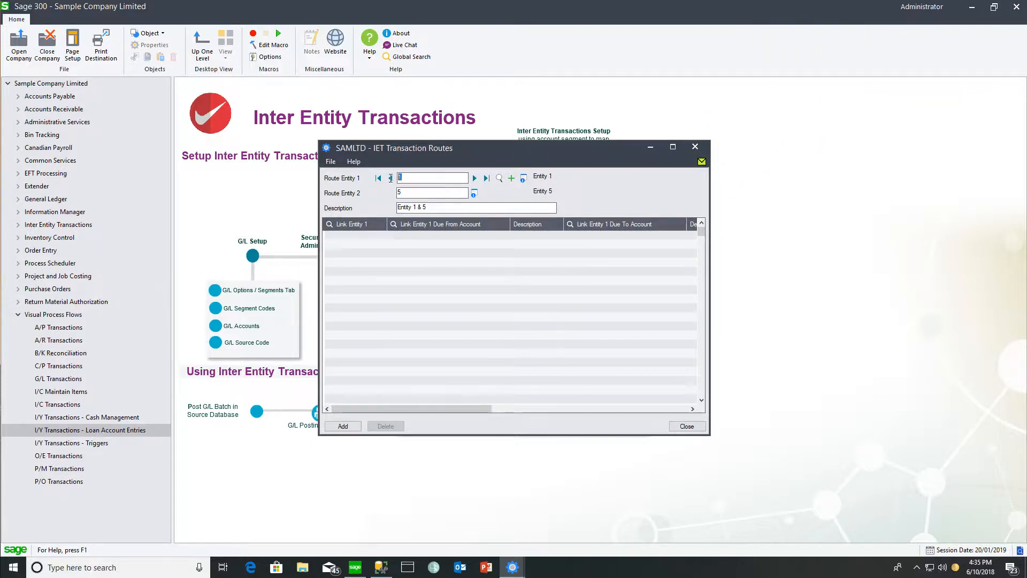
Set the route's Link Entity 1 to 1, with due from account 1005-1 and due to account 2005-1
click(342, 235)
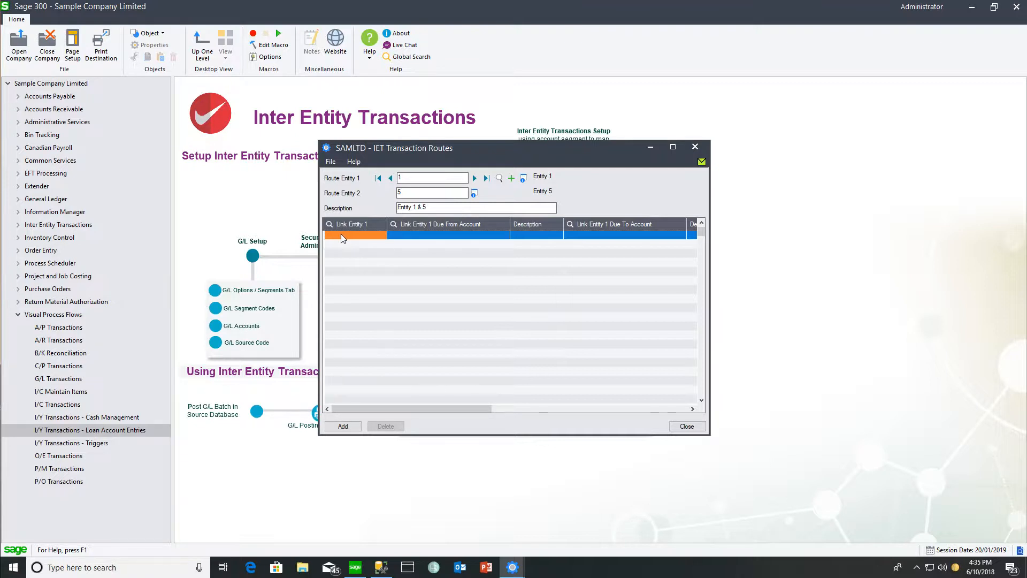
text(1)
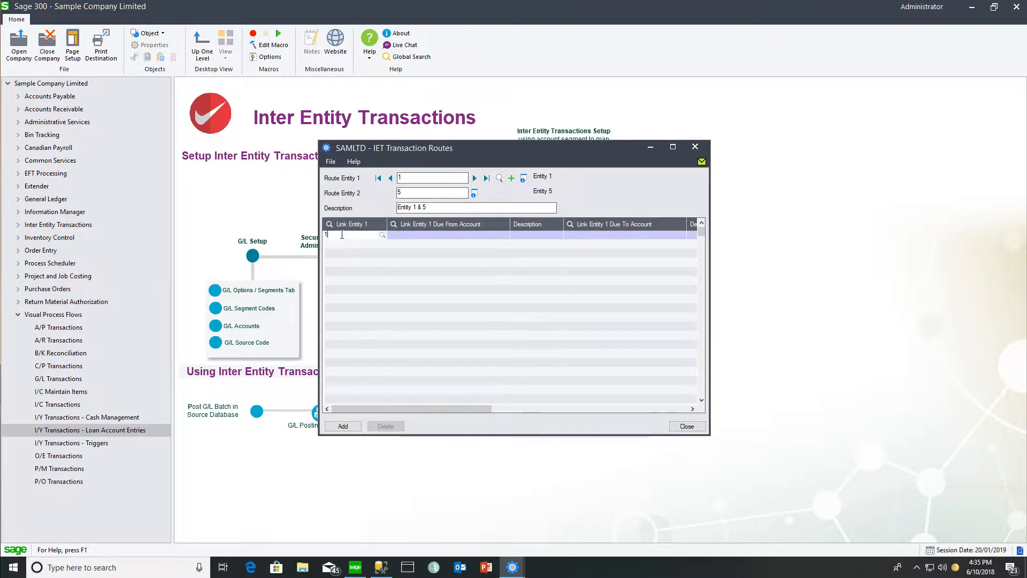
key(Tab)
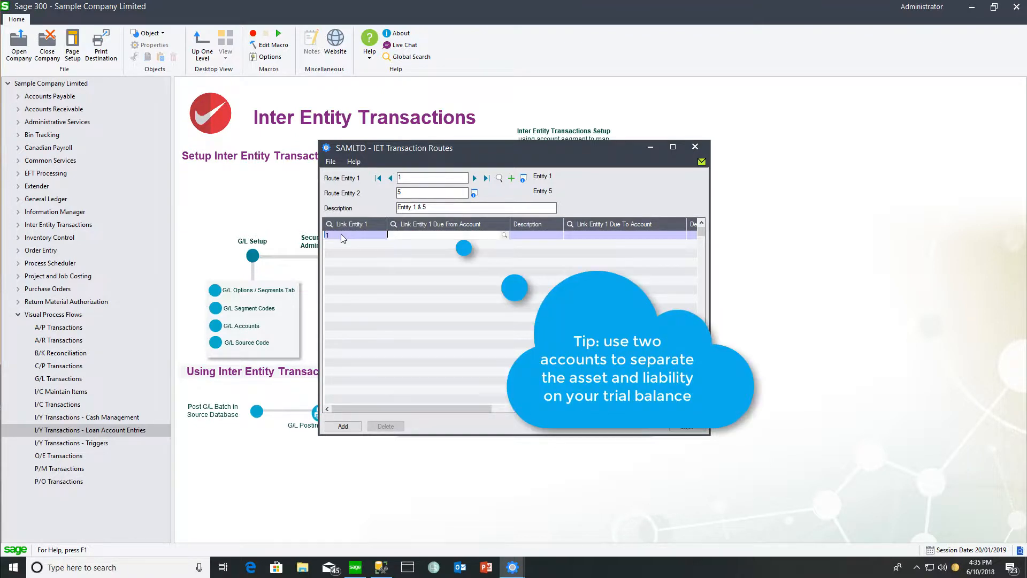
text(1005-1)
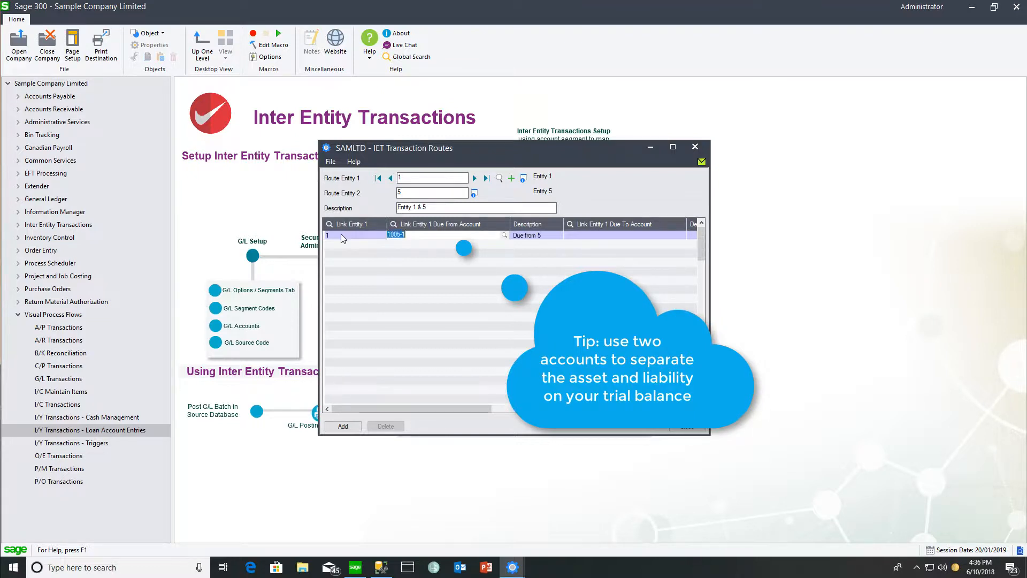
key(Tab)
text(2)
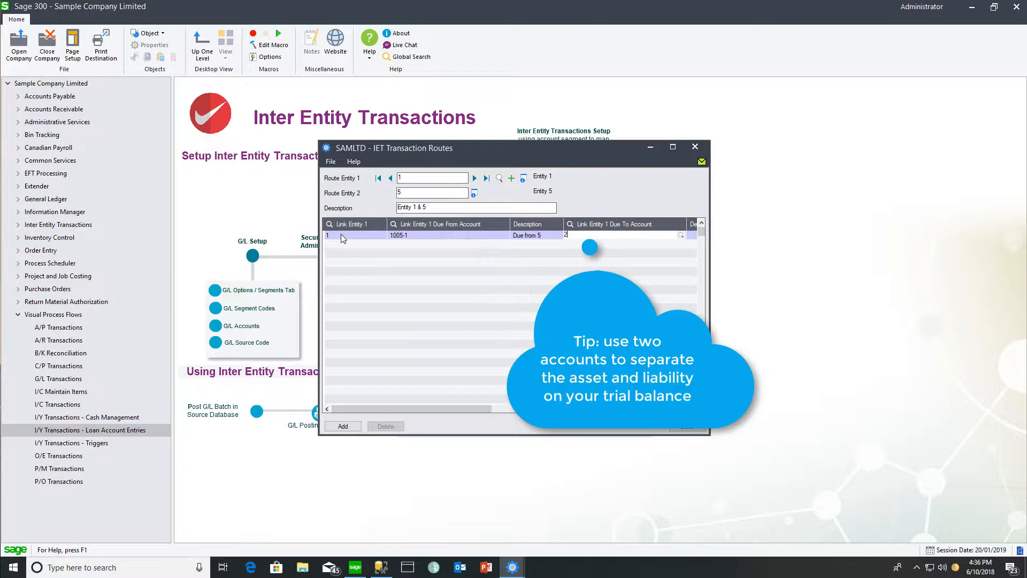
text(005-1)
key(Tab)
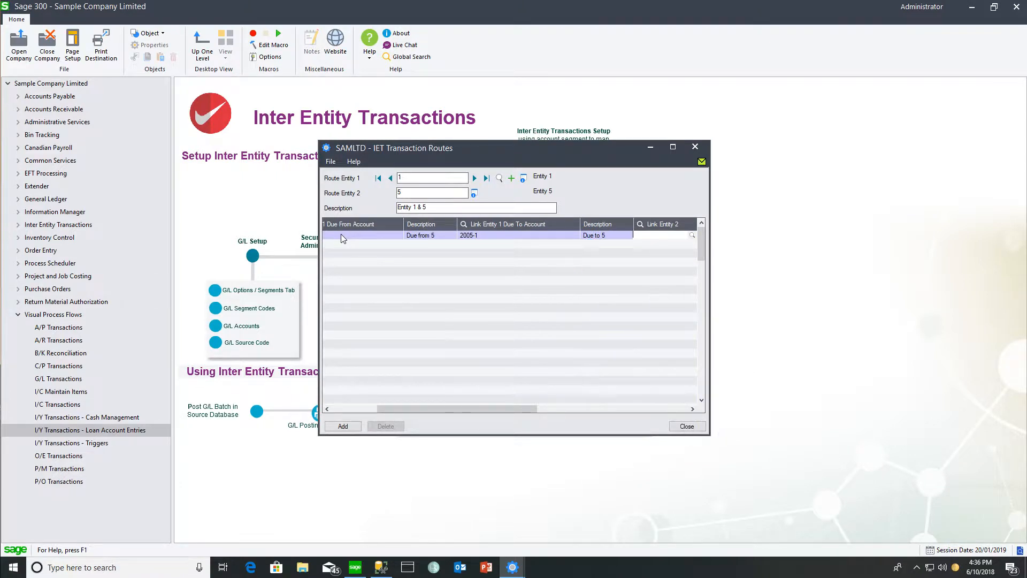
Set the route's Link Entity 2 to 5, with due from account 1001-5 and due to account 2001-5
text(5)
key(Tab)
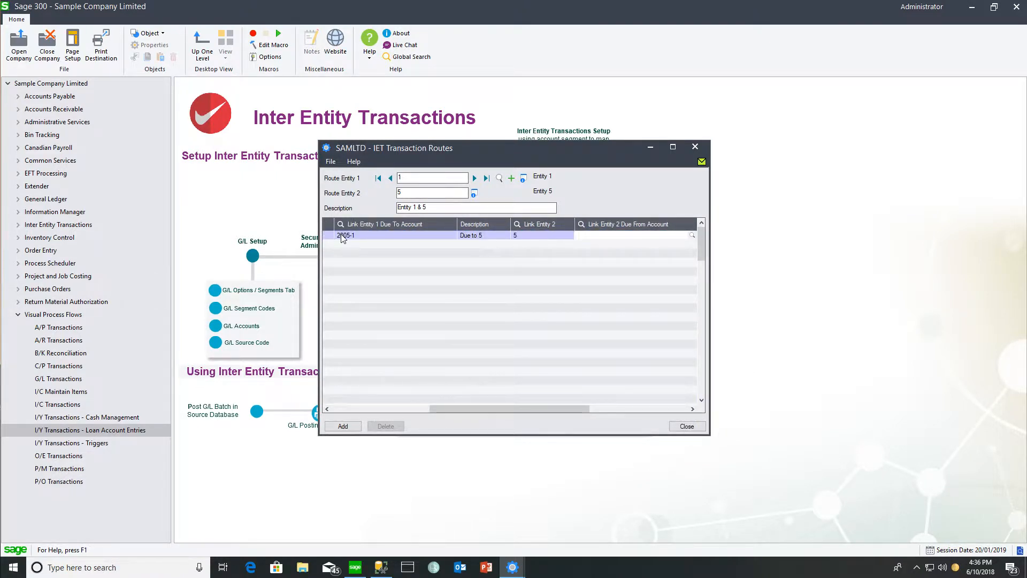
text(1001-5)
key(Tab)
text(2)
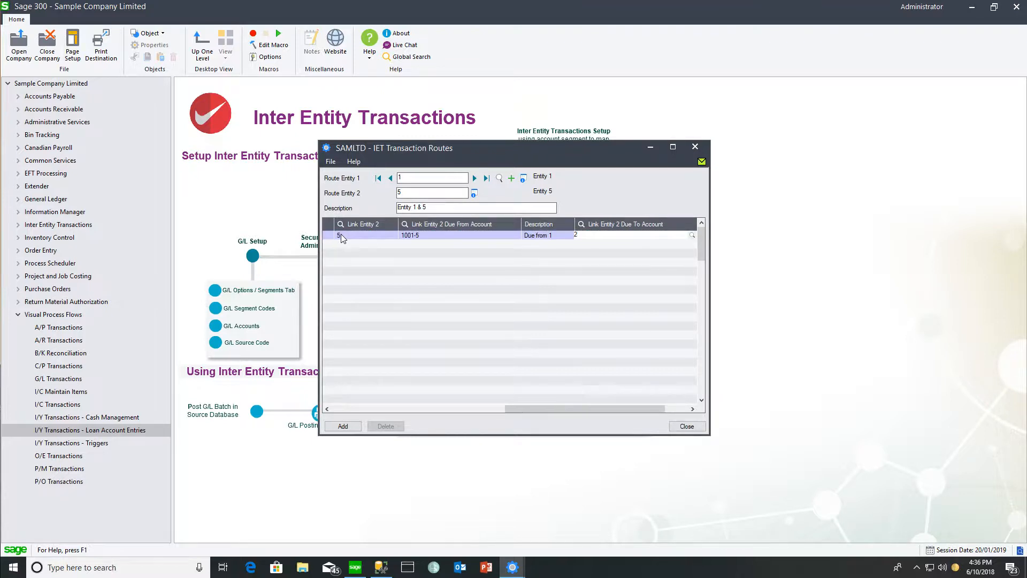
text(001-5)
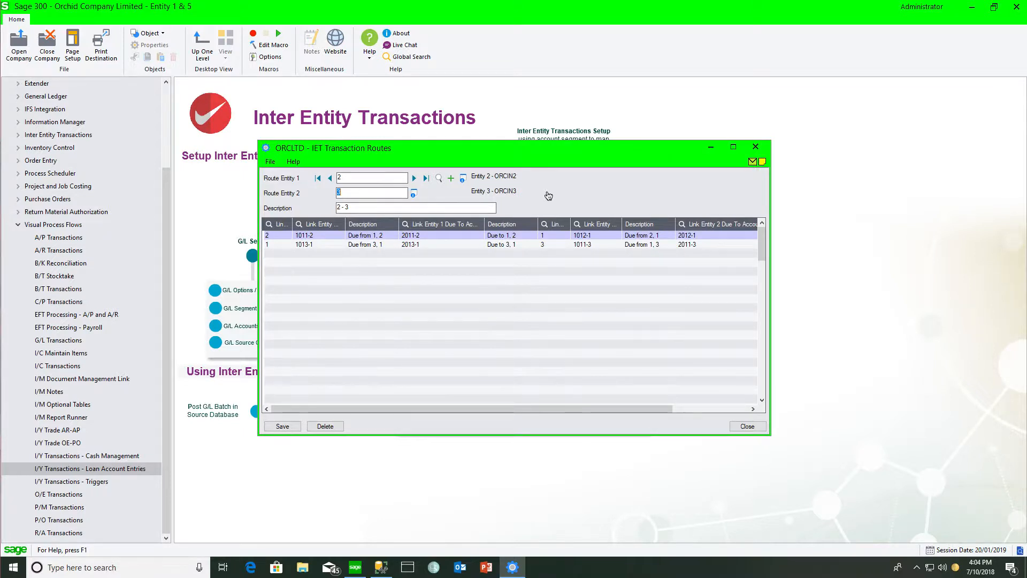
Post A/P invoice batch 57 for the phone expenses in Sample Company Limited and minimize the invoice entry window
key(alt+Tab)
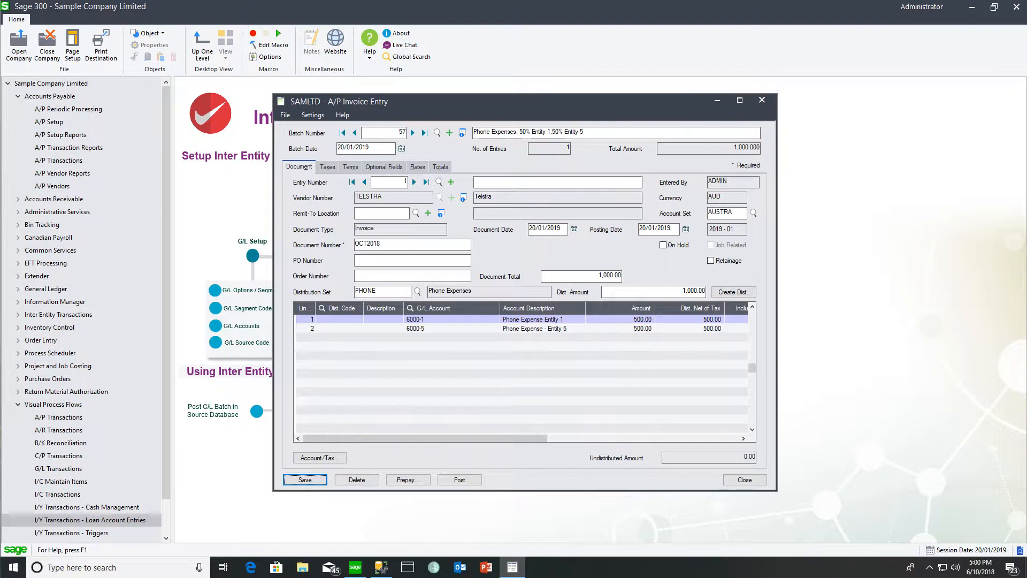
click(460, 480)
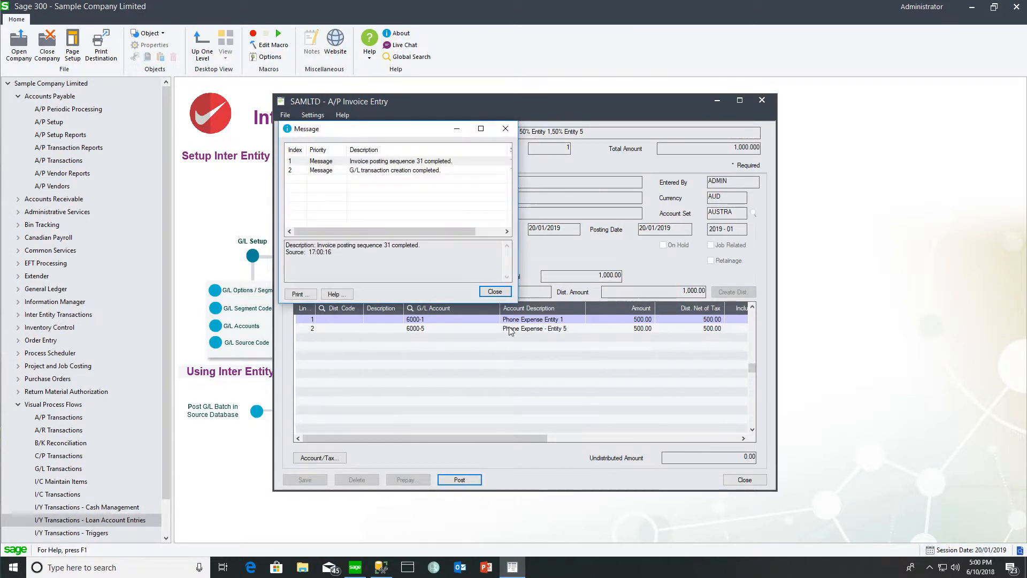
click(495, 292)
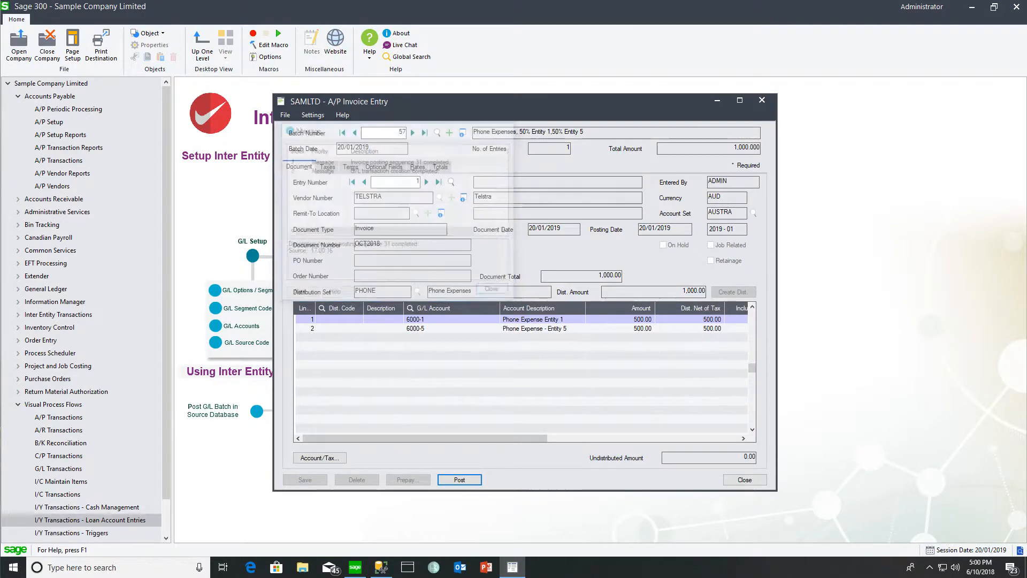
click(716, 101)
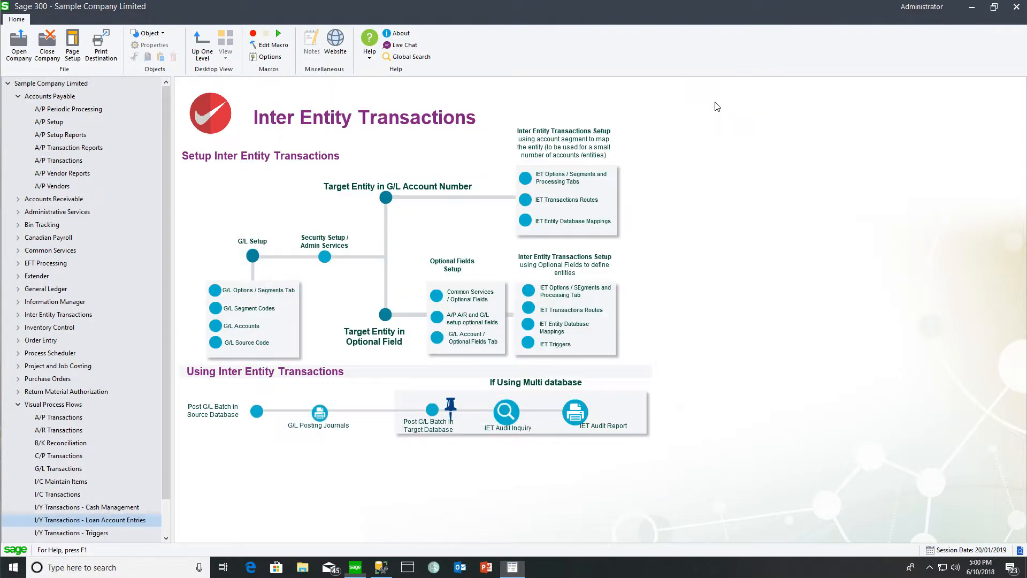
Open G/L batch 000196 in the source database and review the accounts on its journal lines
click(256, 413)
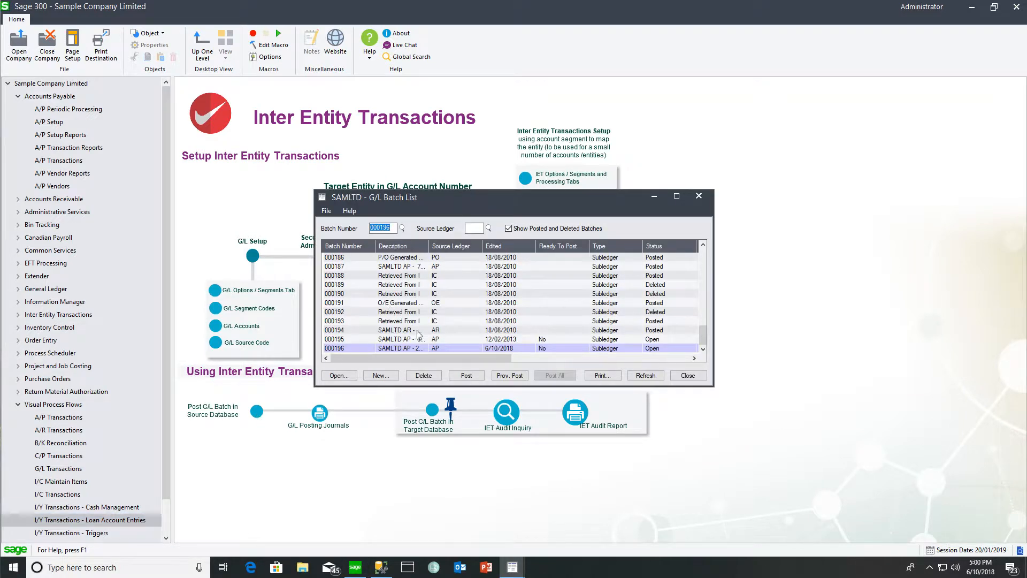
double_click(406, 351)
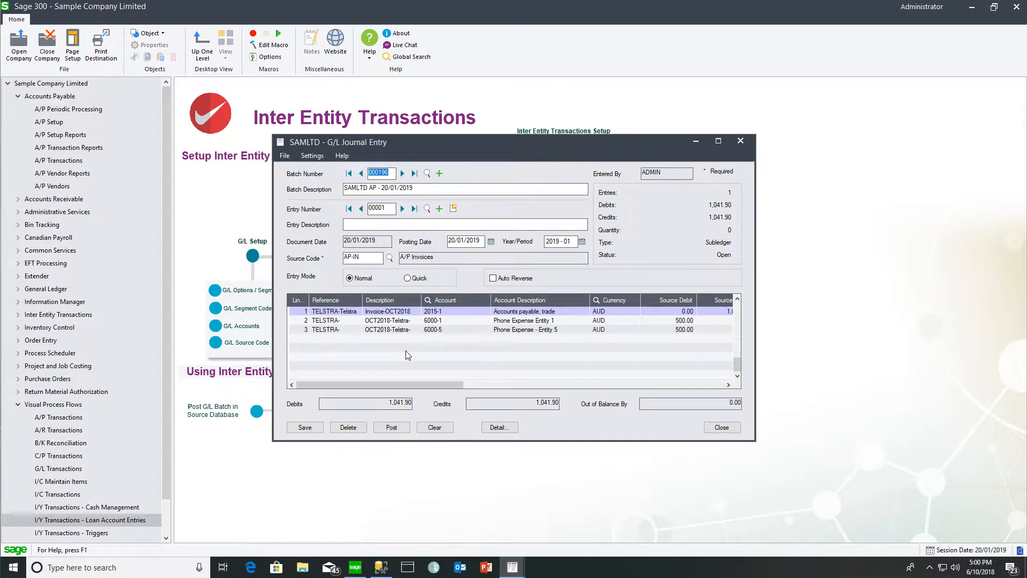
click(444, 312)
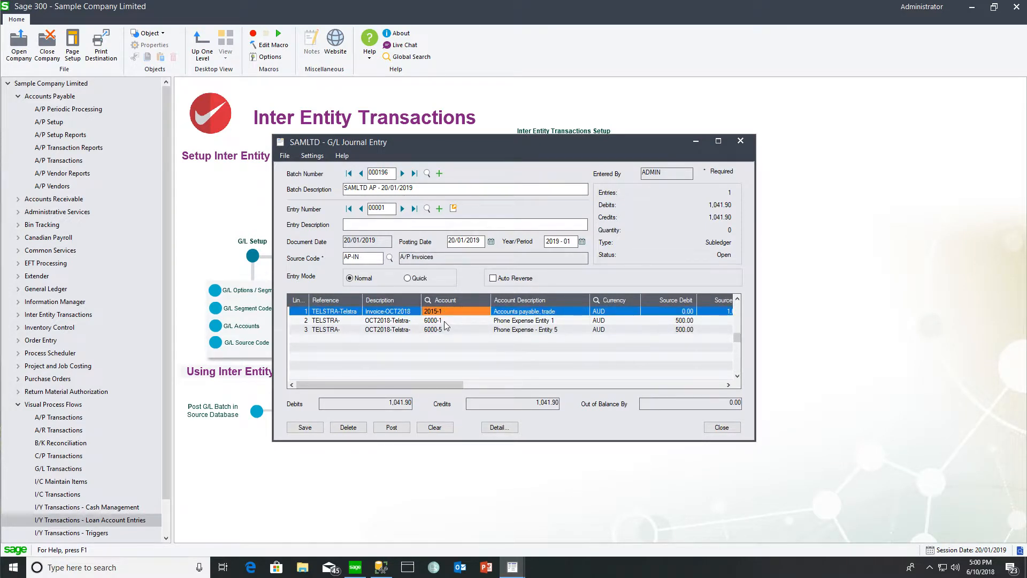
click(445, 321)
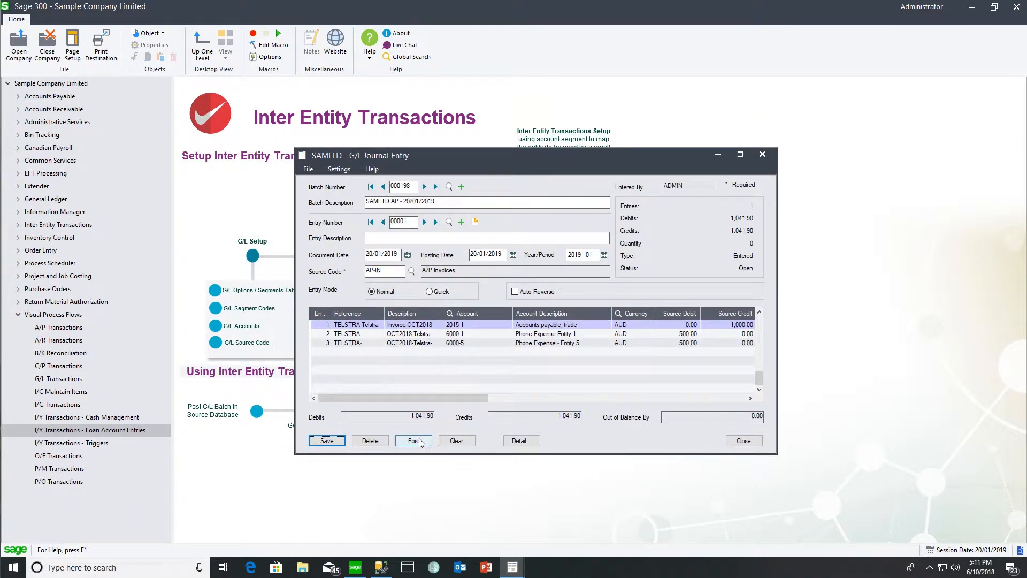
Post G/L batch 000198, accepting that it is not set to Ready To Post
click(420, 441)
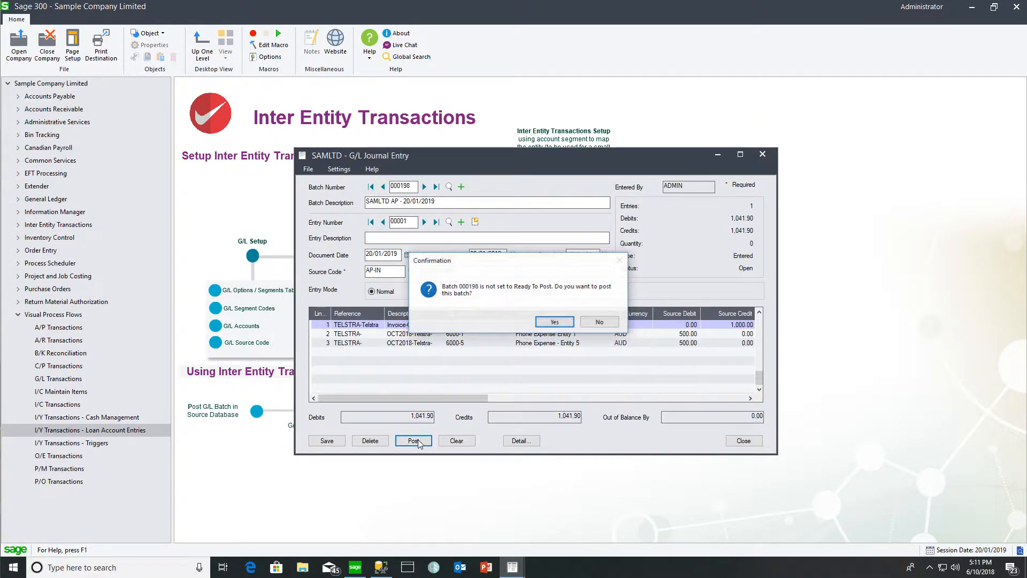
click(559, 323)
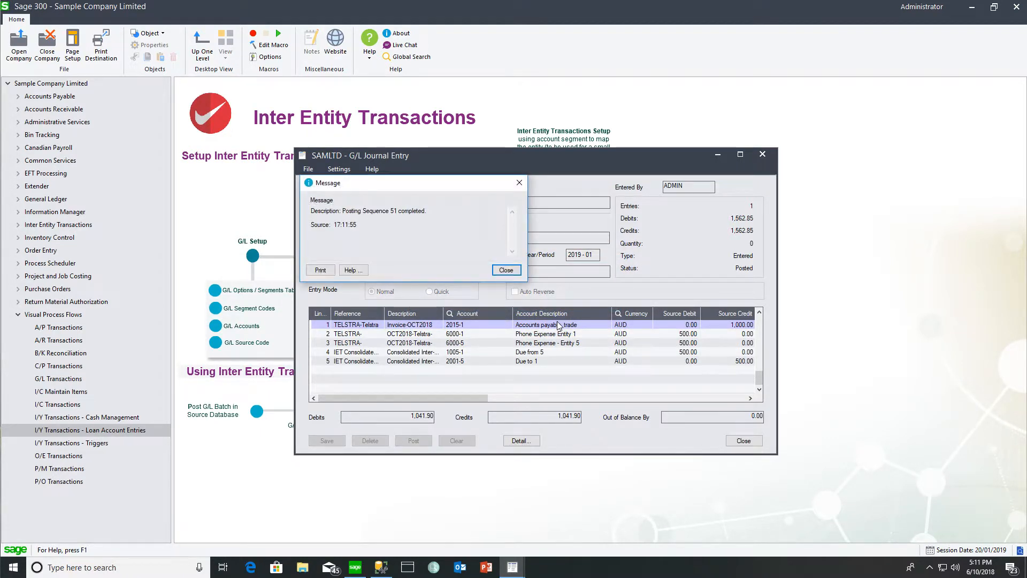
click(506, 269)
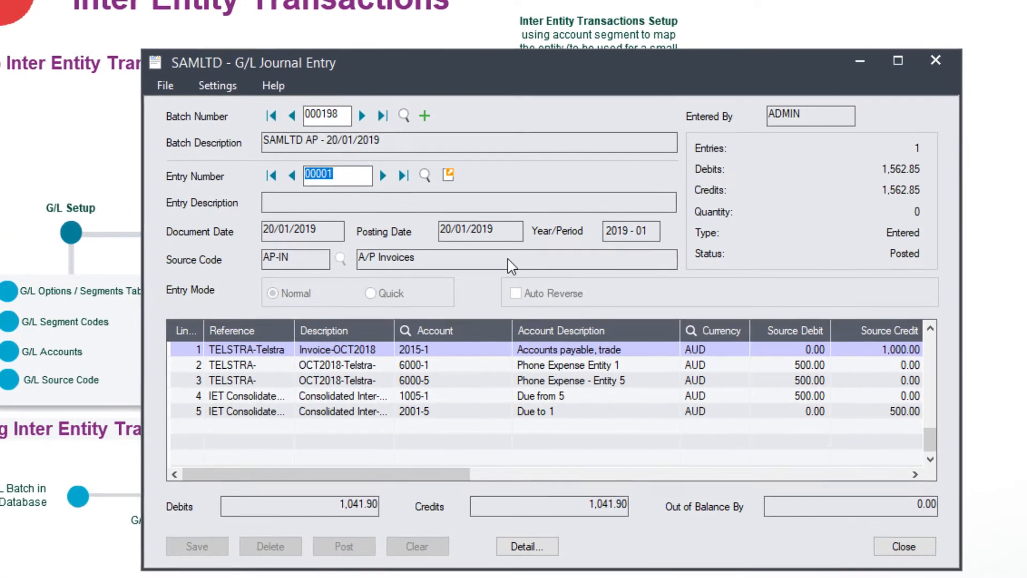
Examine the accounts and source types of the inter-entity lines added to the posted journal entry
click(456, 396)
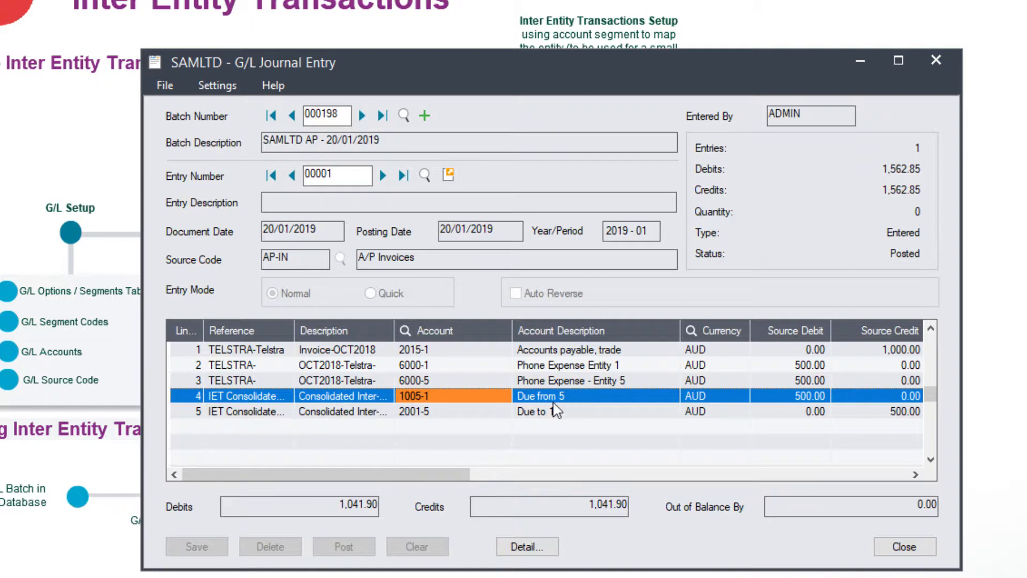
click(441, 412)
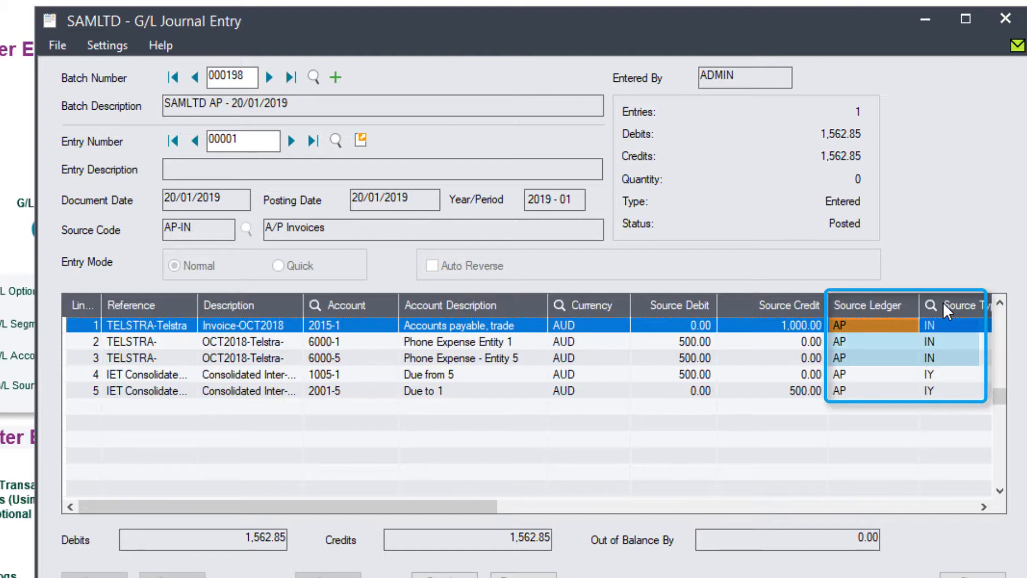
click(938, 373)
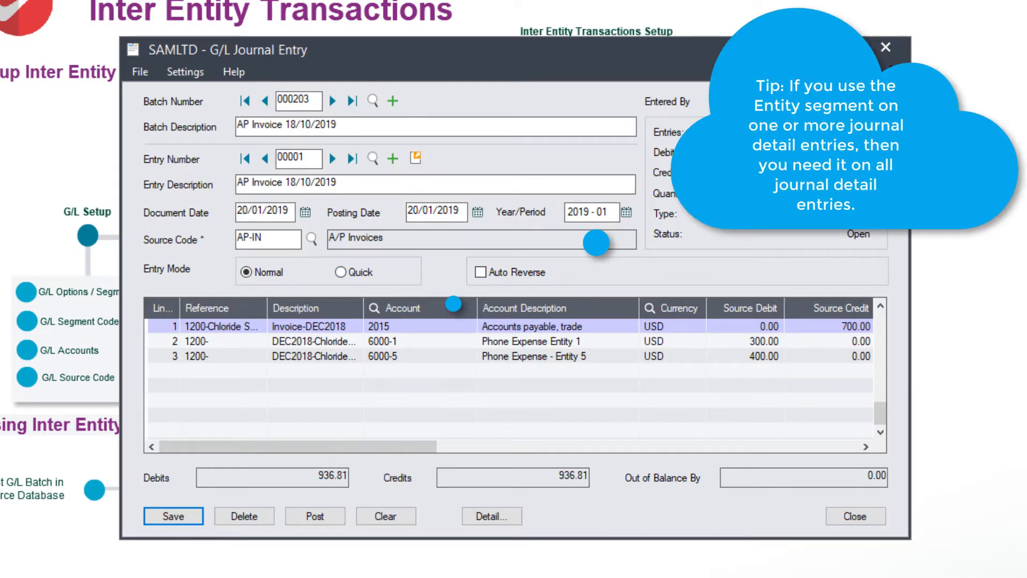
Review the accounts and payable credit on the journal lines of G/L batch 000203 and try to post the batch
click(380, 326)
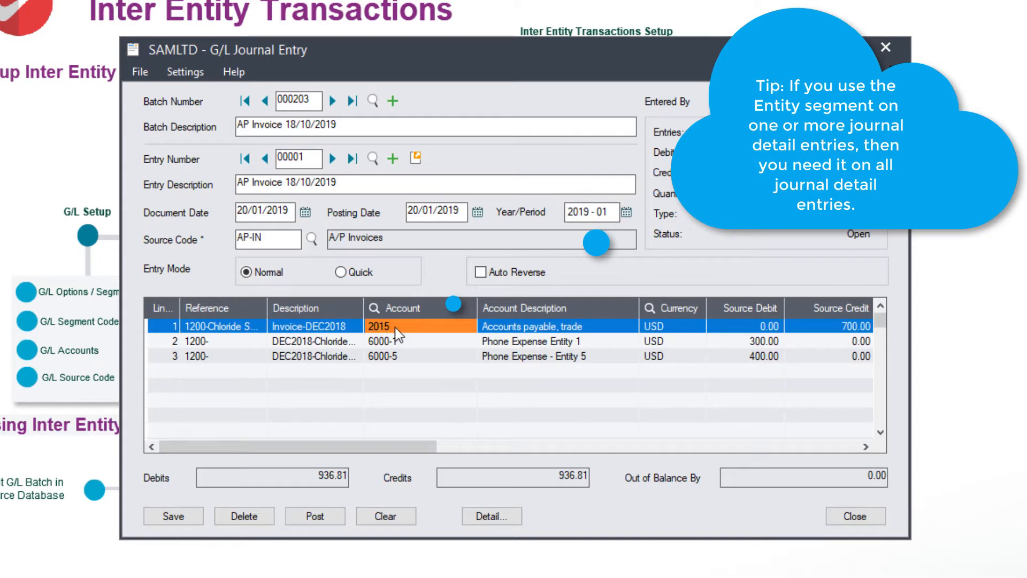
click(393, 341)
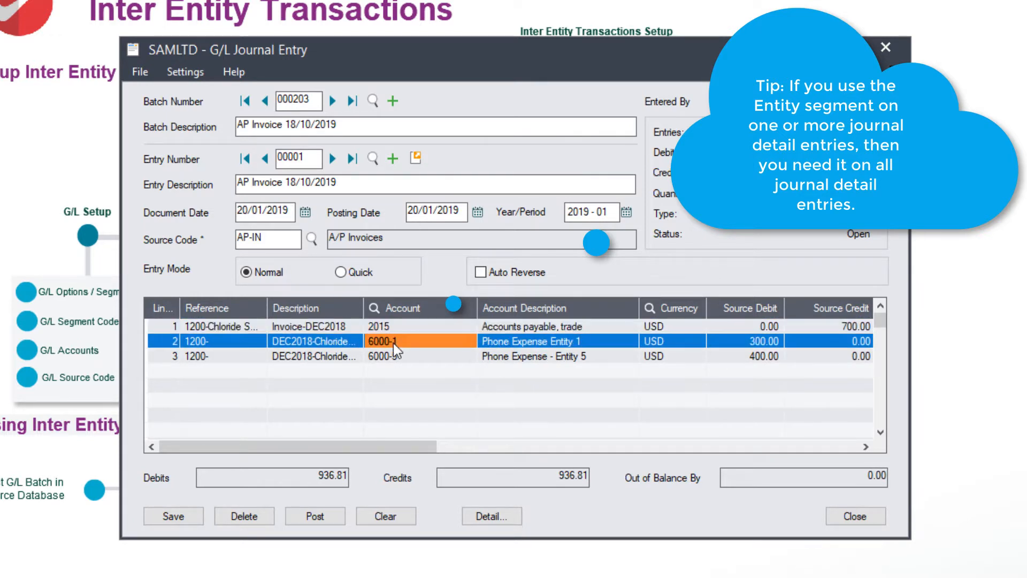
click(393, 357)
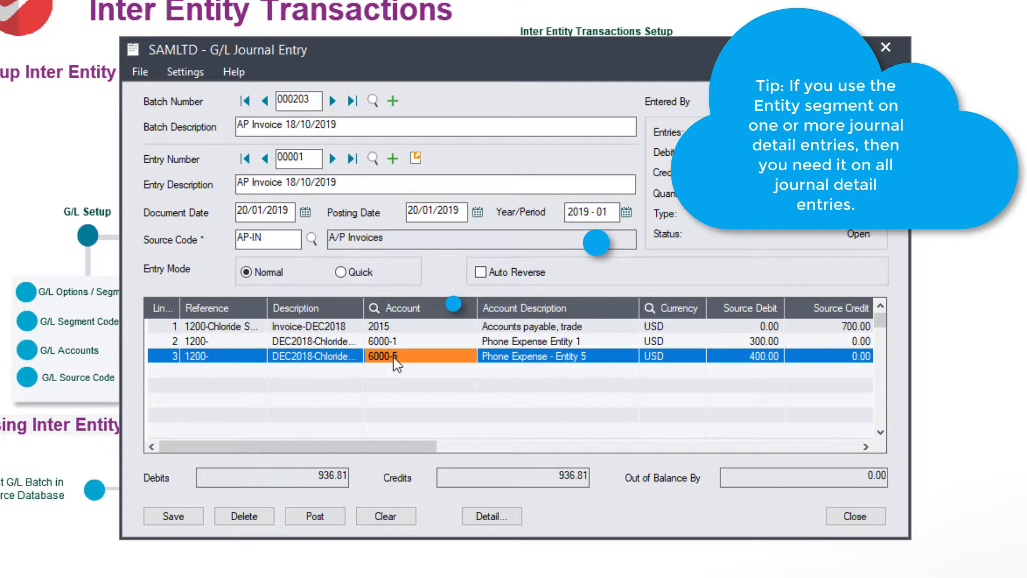
click(826, 326)
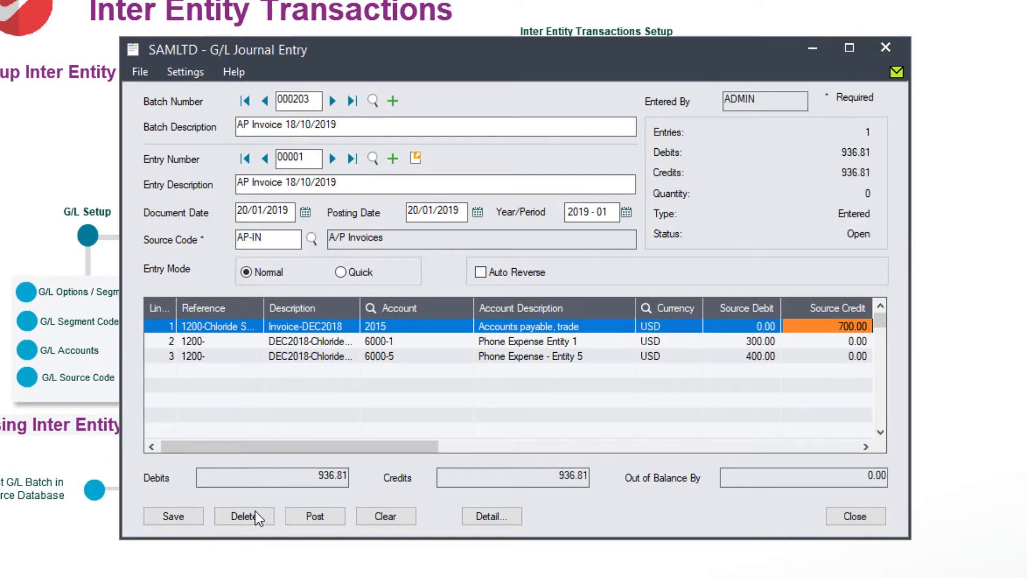
click(314, 515)
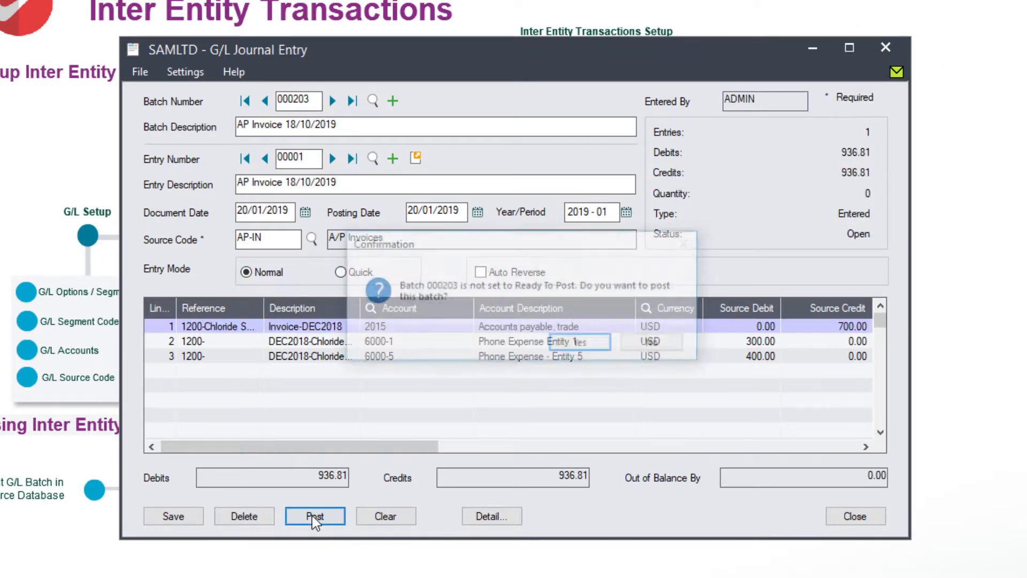
click(564, 347)
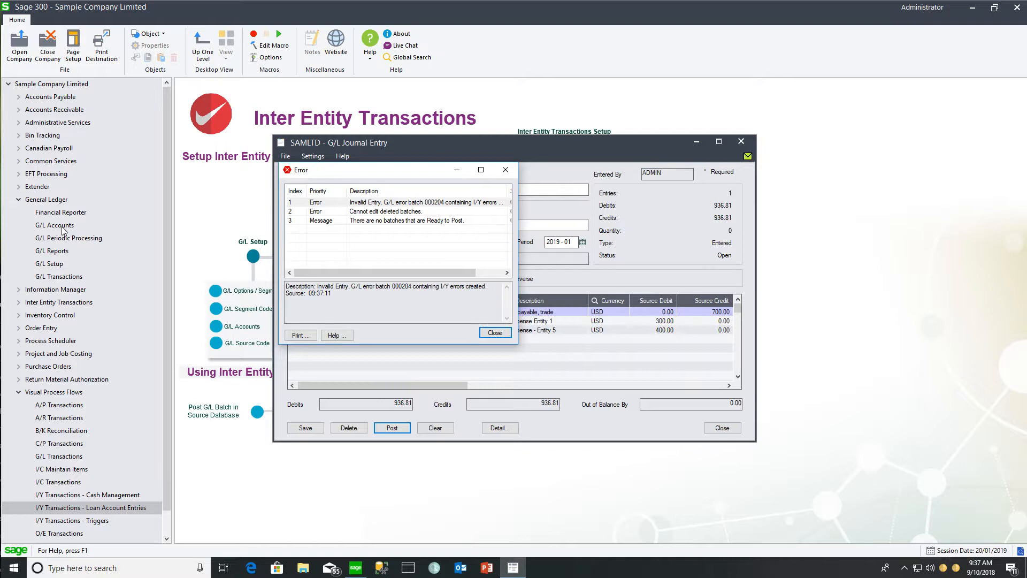
Print the G/L Posting Journal Errors report for posting sequences 1 to 999
click(58, 251)
double_click(590, 170)
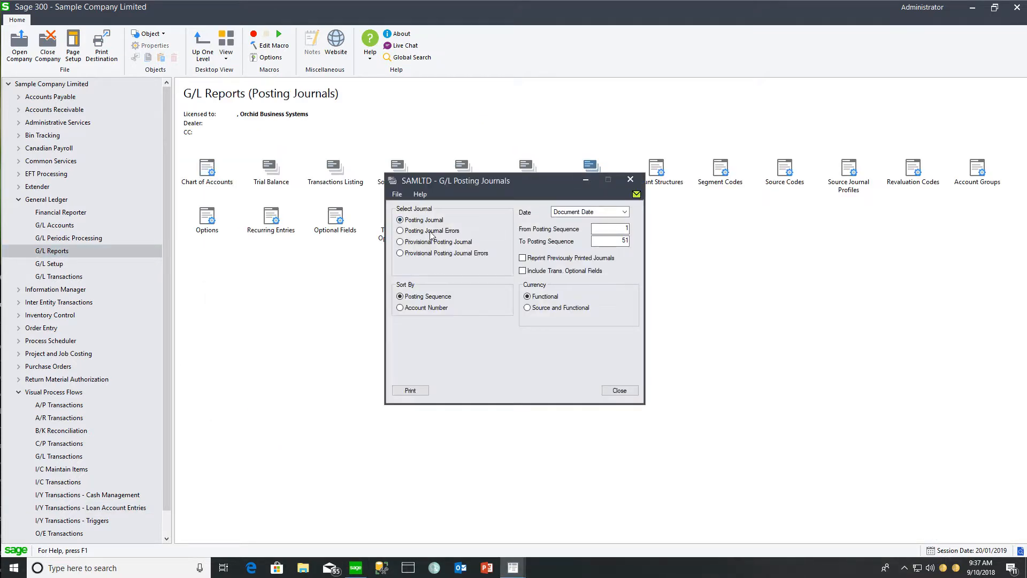
click(429, 231)
key(Tab)
text(999)
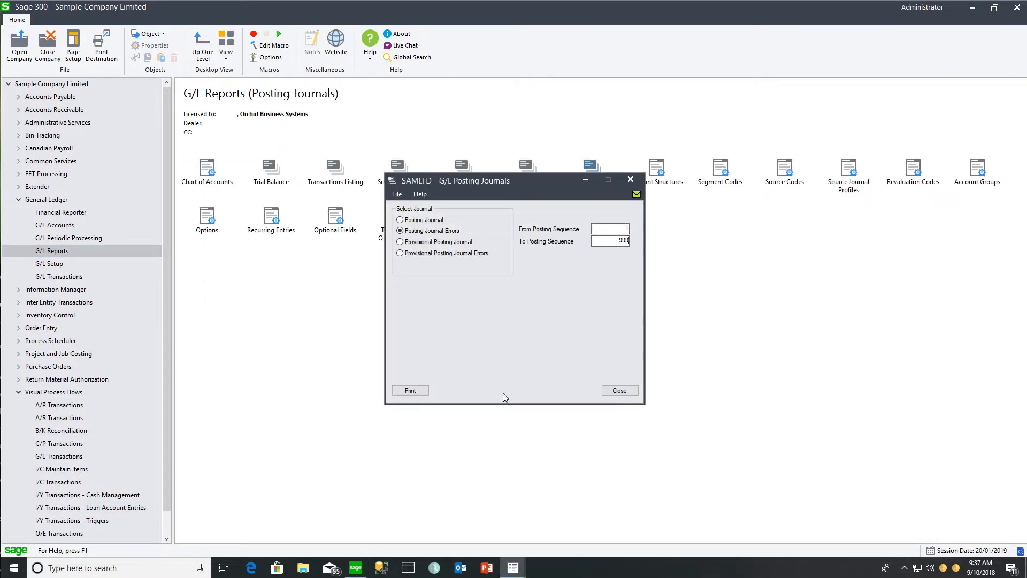
click(414, 391)
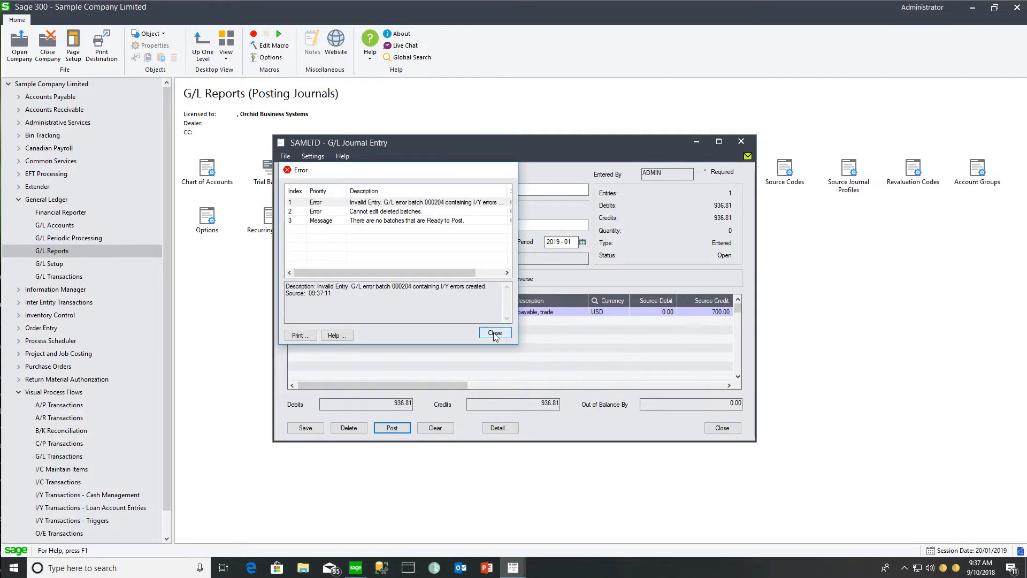
Dismiss the posting errors and check the batch description of G/L error batch 000204
click(495, 334)
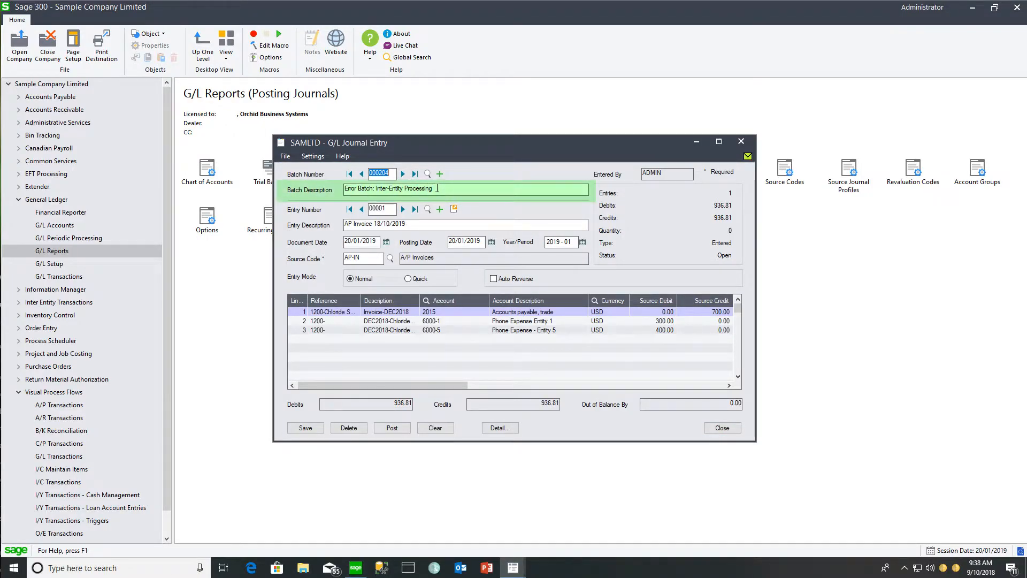
drag(437, 189, 300, 187)
Go back to G/L batch 000202 and try to post it, accepting that it is not set to Ready To Post
click(362, 174)
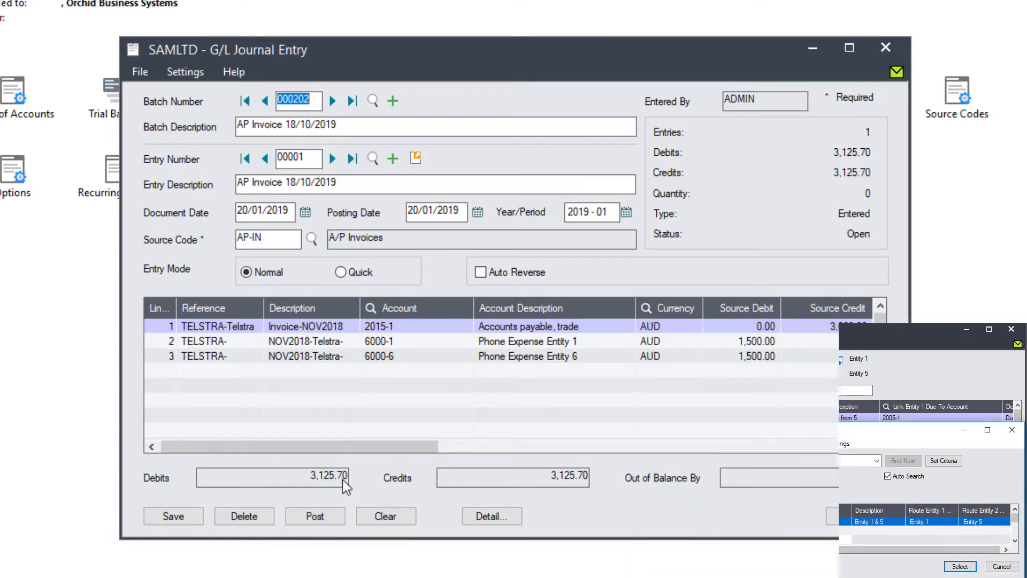
click(319, 515)
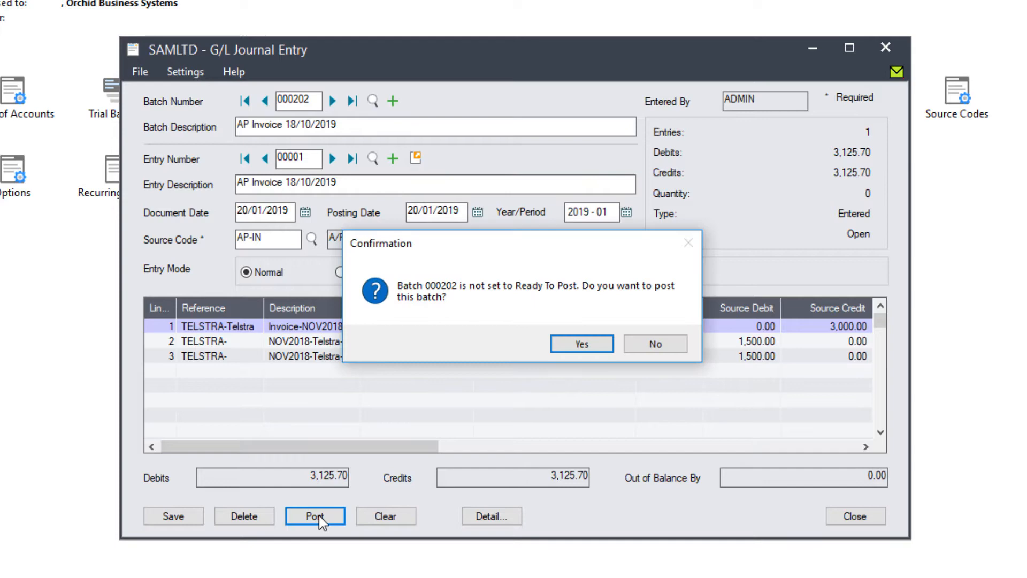
click(559, 345)
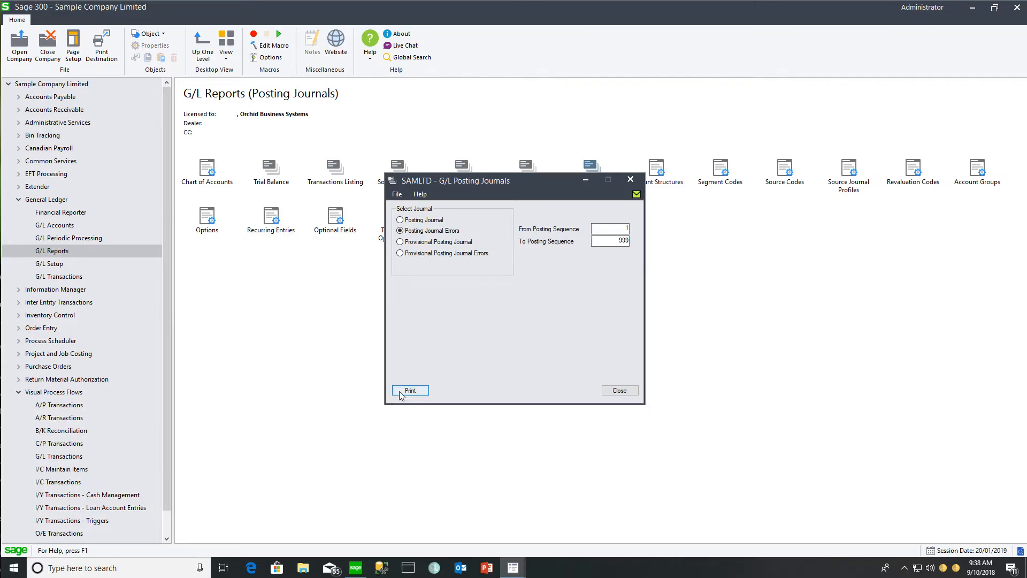
Print the Posting Journal Errors report again and move forward to the error batch created from G/L batch 000202
click(409, 391)
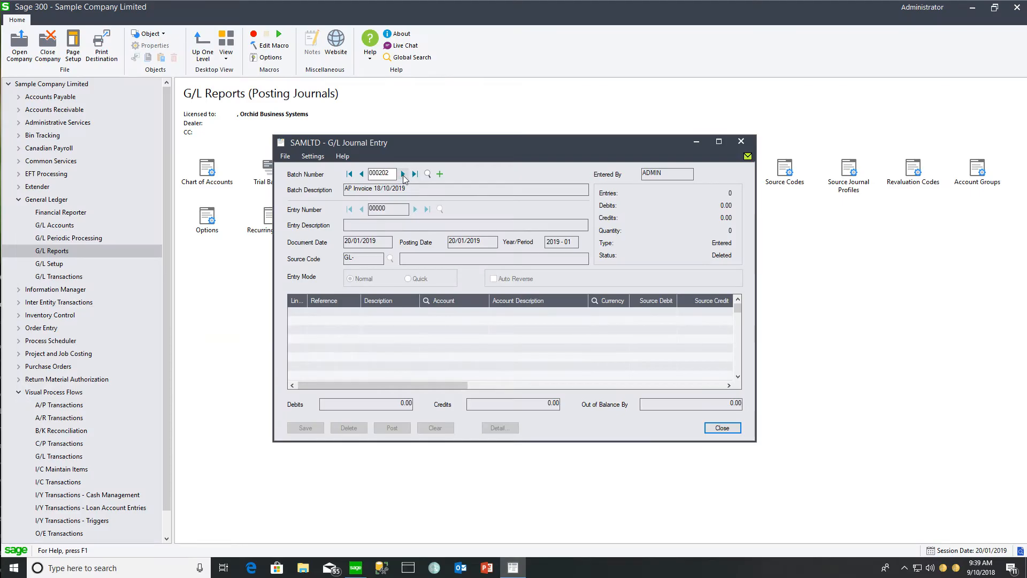
click(402, 173)
click(402, 174)
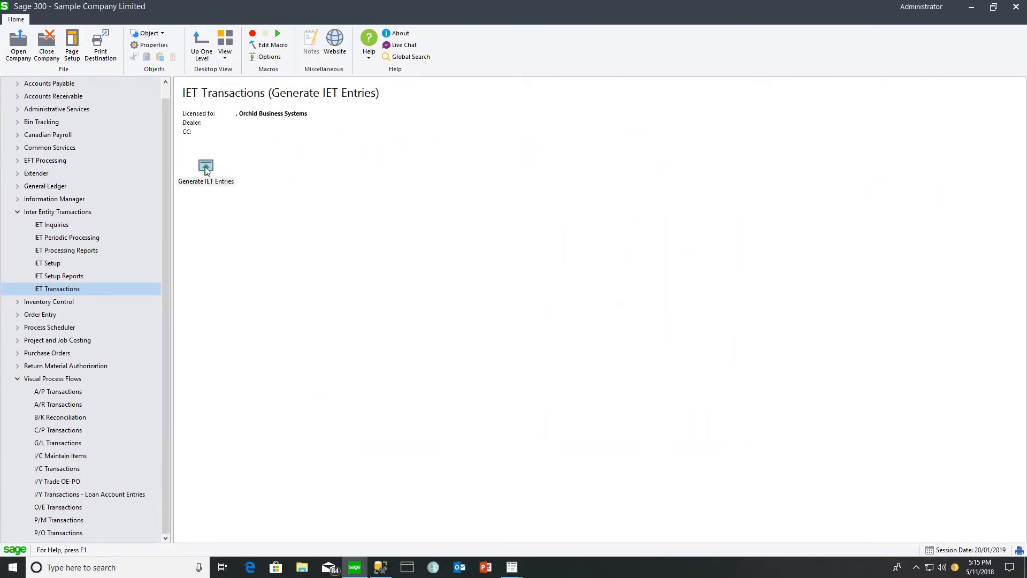
Open Generate IET Entries and set G/L batch 000208 to Ready To Post in the batch list
double_click(207, 170)
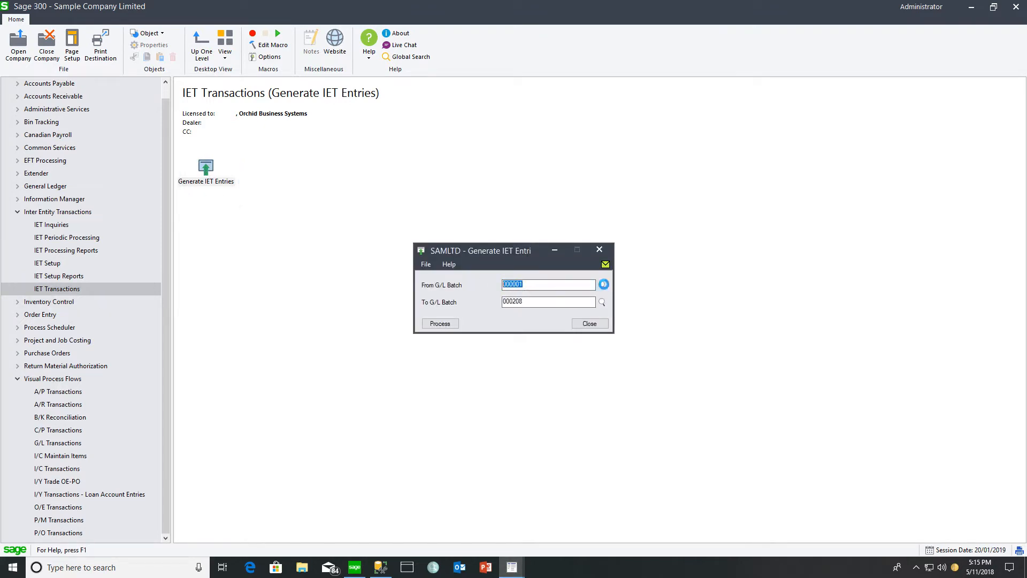
click(603, 286)
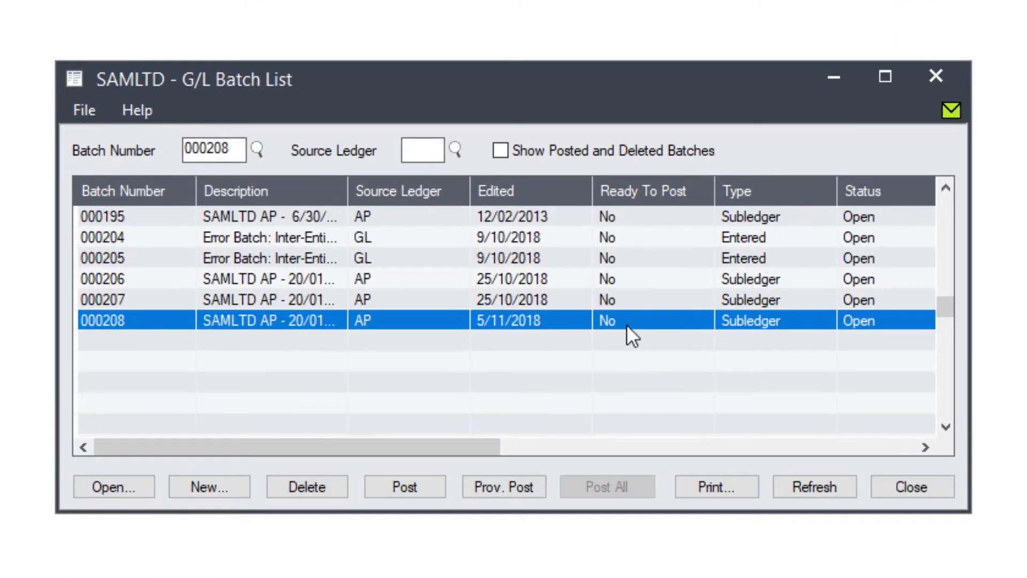
double_click(627, 325)
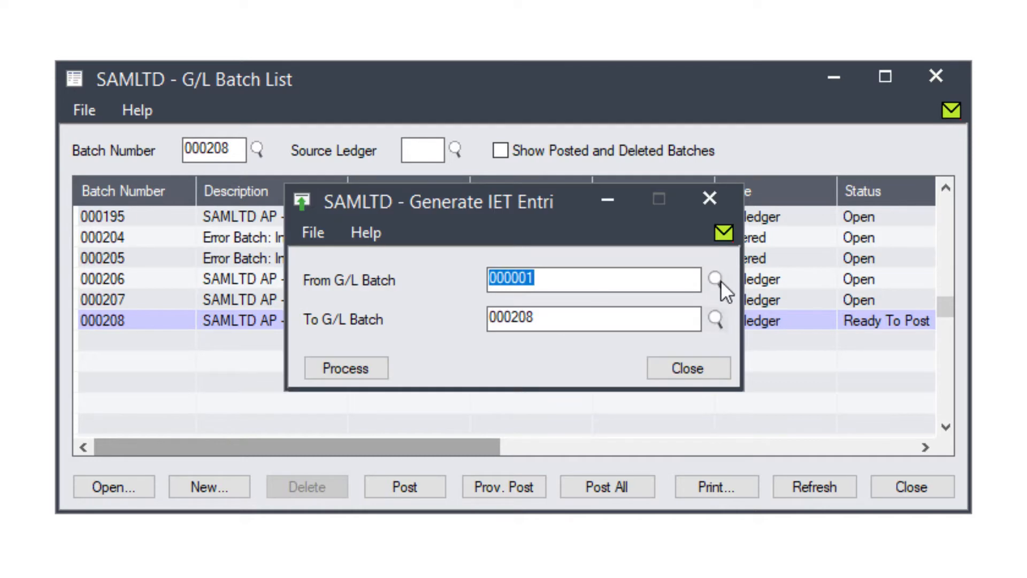
Generate the IET entries for G/L batch 000208
click(716, 280)
double_click(692, 532)
click(360, 369)
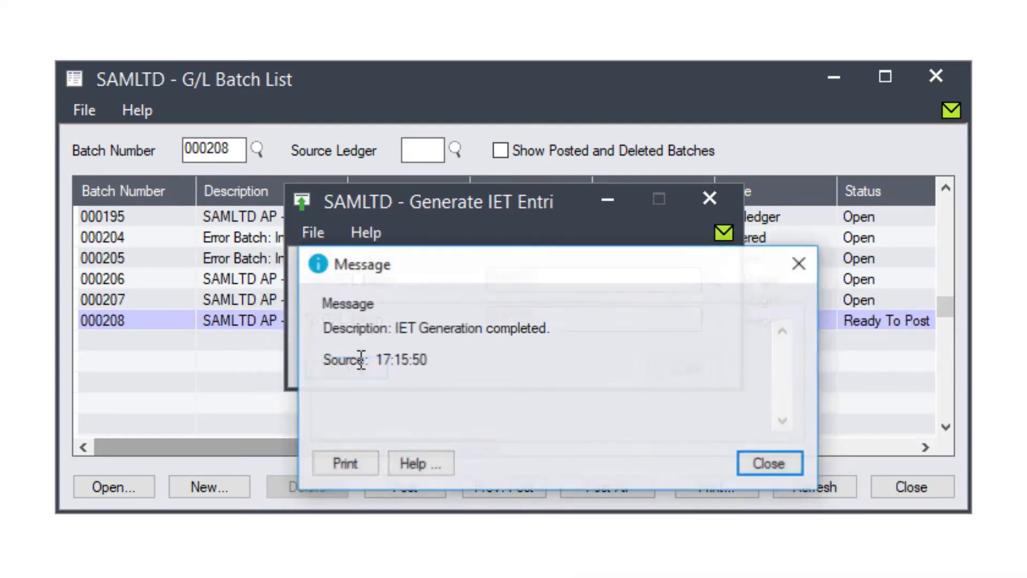
click(755, 459)
click(691, 368)
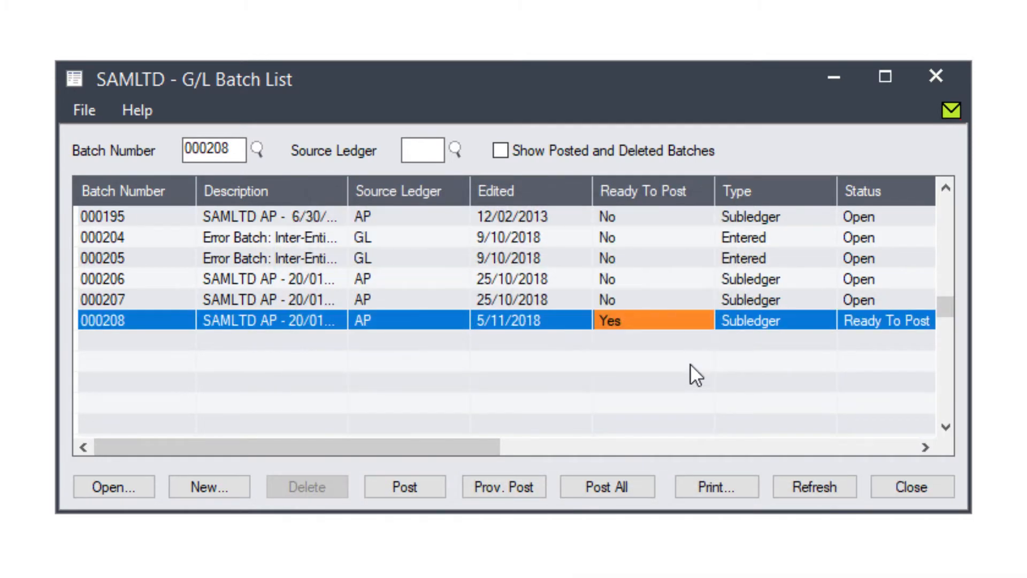
Open G/L batch 000208 in view-only mode and review its journal entry lines
click(552, 318)
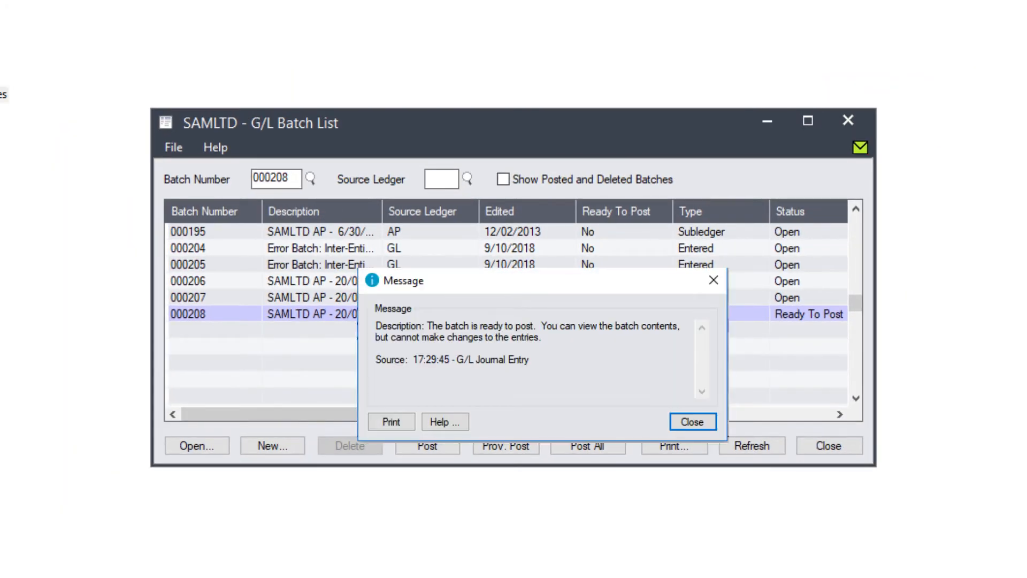
key(Return)
click(671, 378)
click(672, 394)
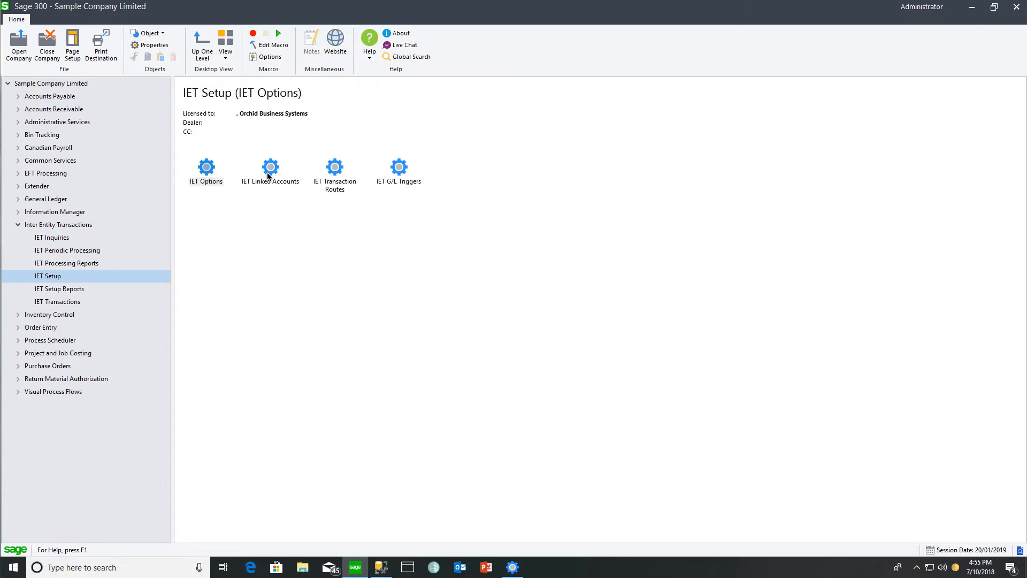
Examine how the due-from and due-to accounts of entities 1 and 5 are paired in IET Linked Accounts
click(272, 174)
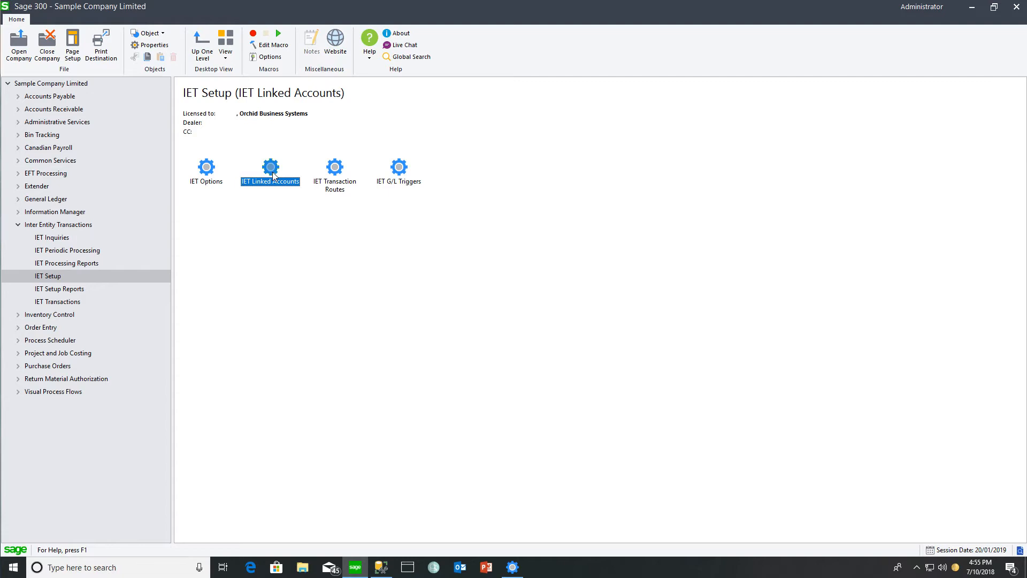
double_click(271, 171)
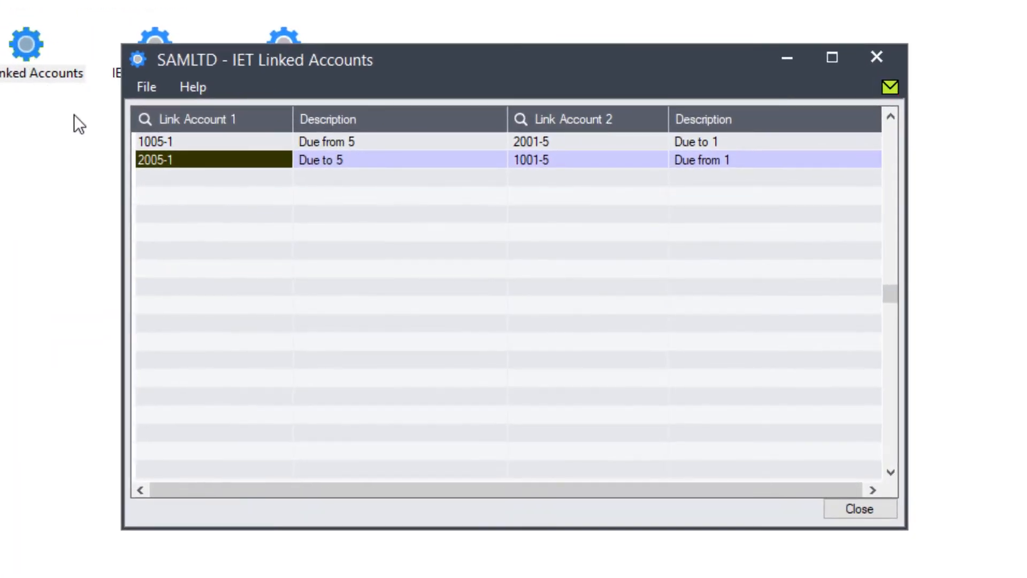
click(177, 142)
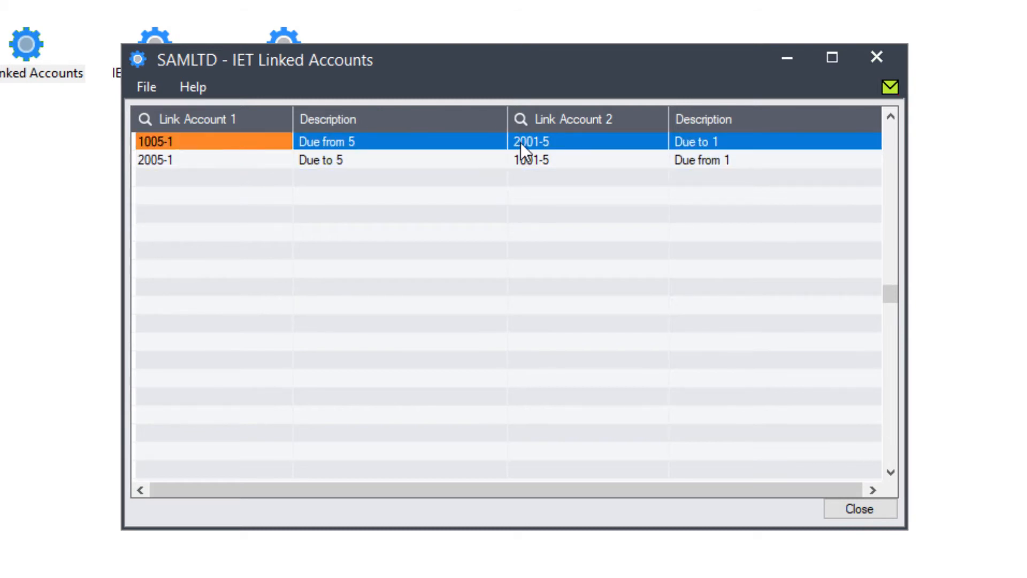
click(567, 142)
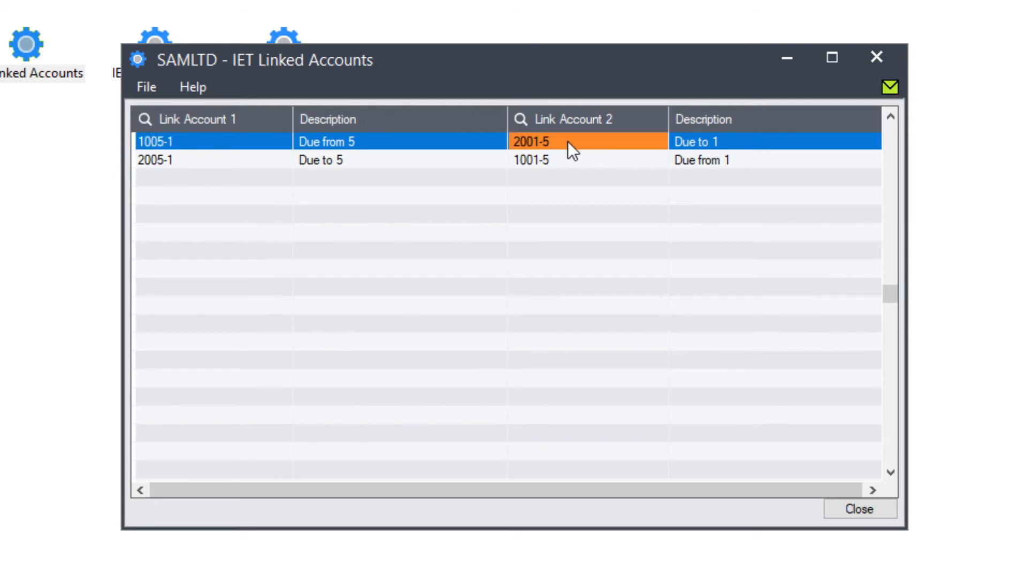
click(563, 159)
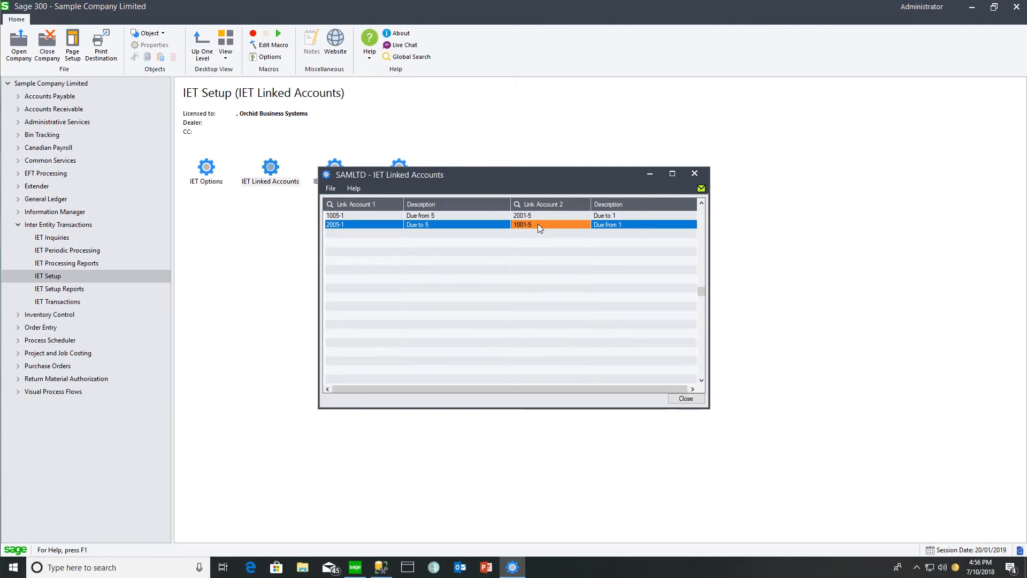
click(696, 177)
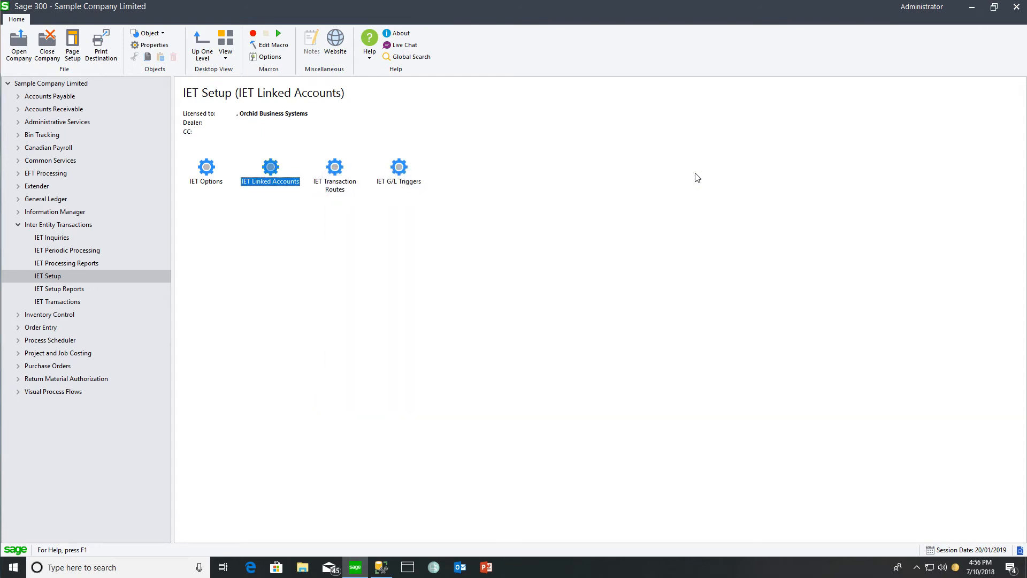
Run the IET Account Balance Inquiry for 2019-01 in functional currency CAD and inspect the source balance of linked account 1005-1
click(55, 239)
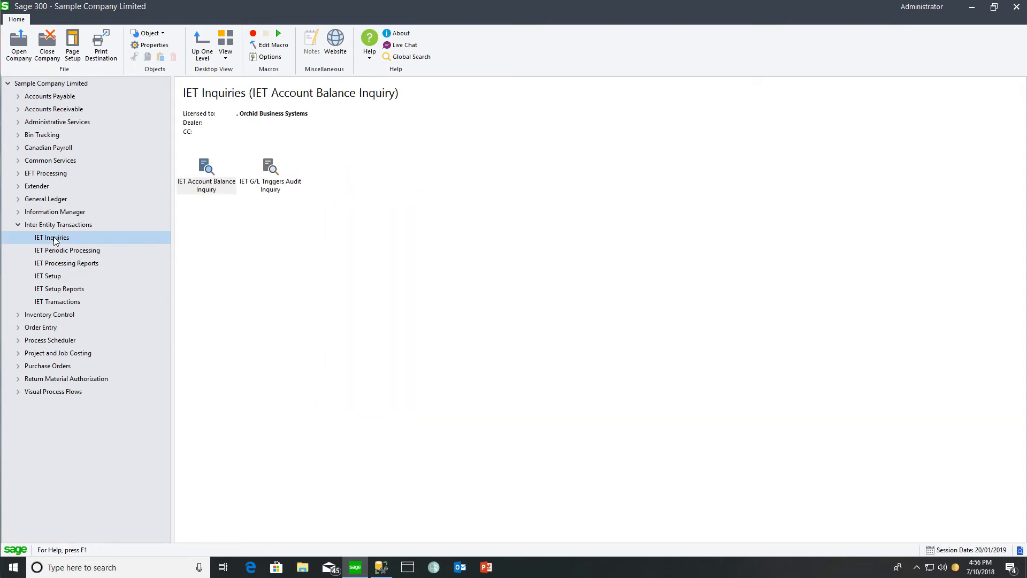
double_click(208, 168)
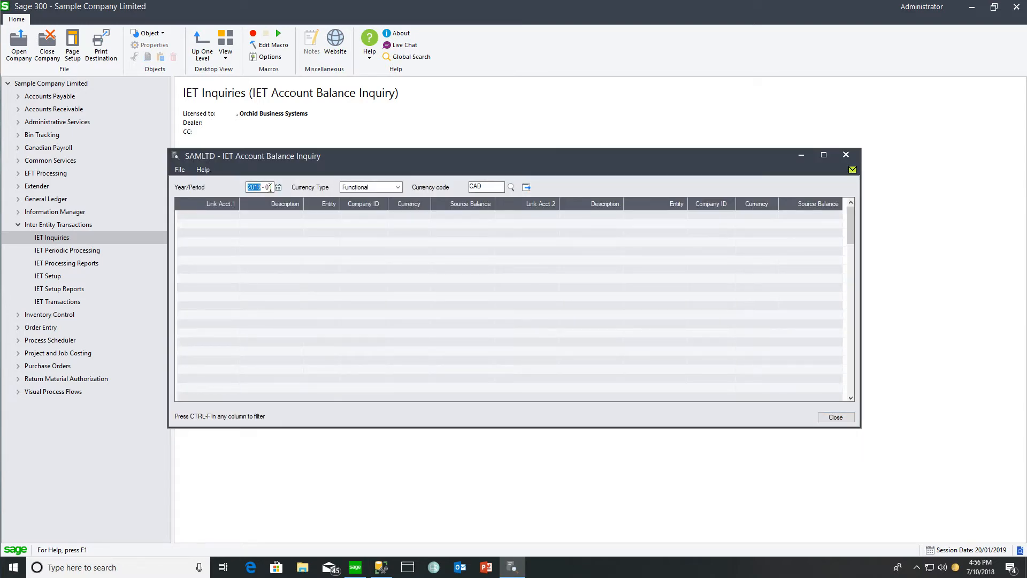
click(527, 189)
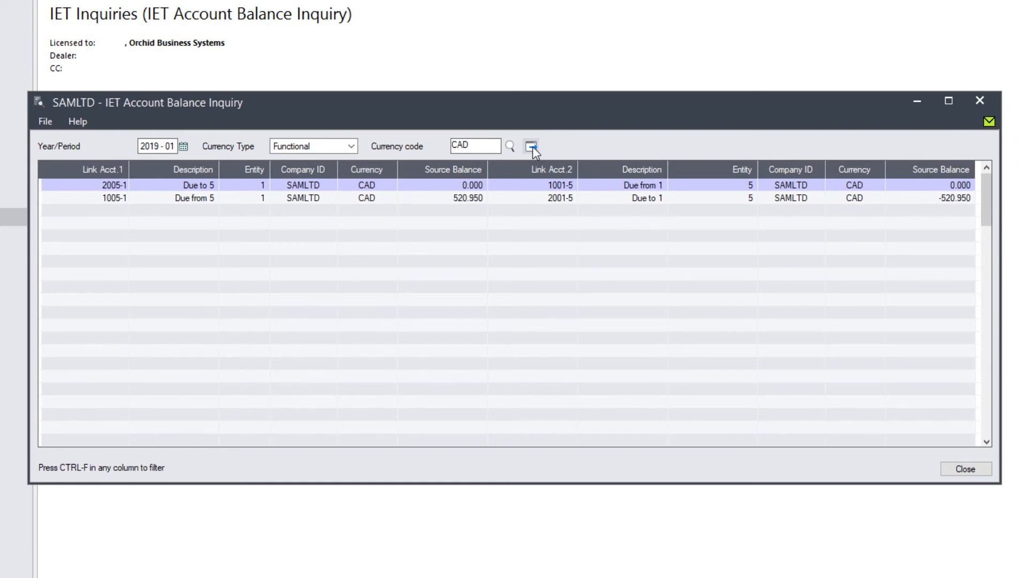
click(463, 199)
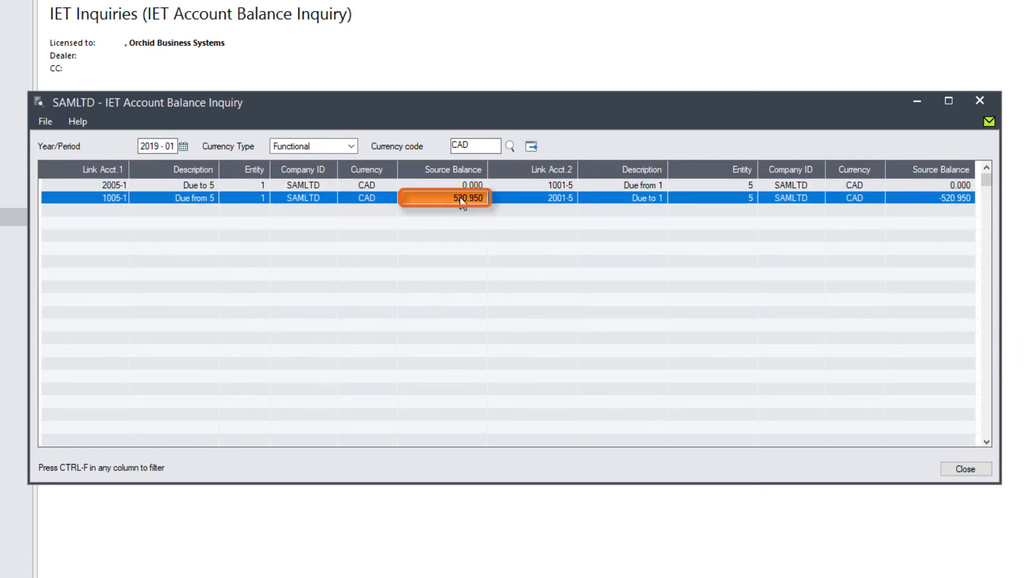